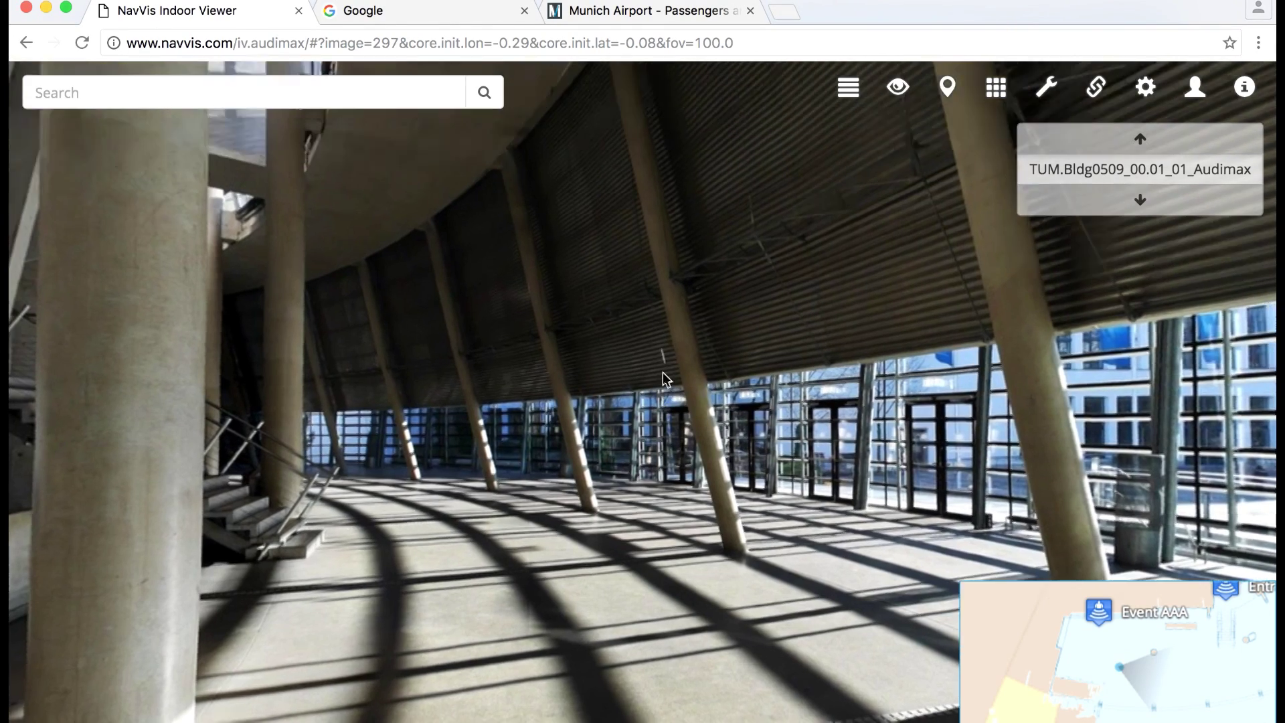
Look around the Audimax foyer: ceiling, concrete wall, double door, bench and staircase.
left_click_drag(668, 282, 646, 521)
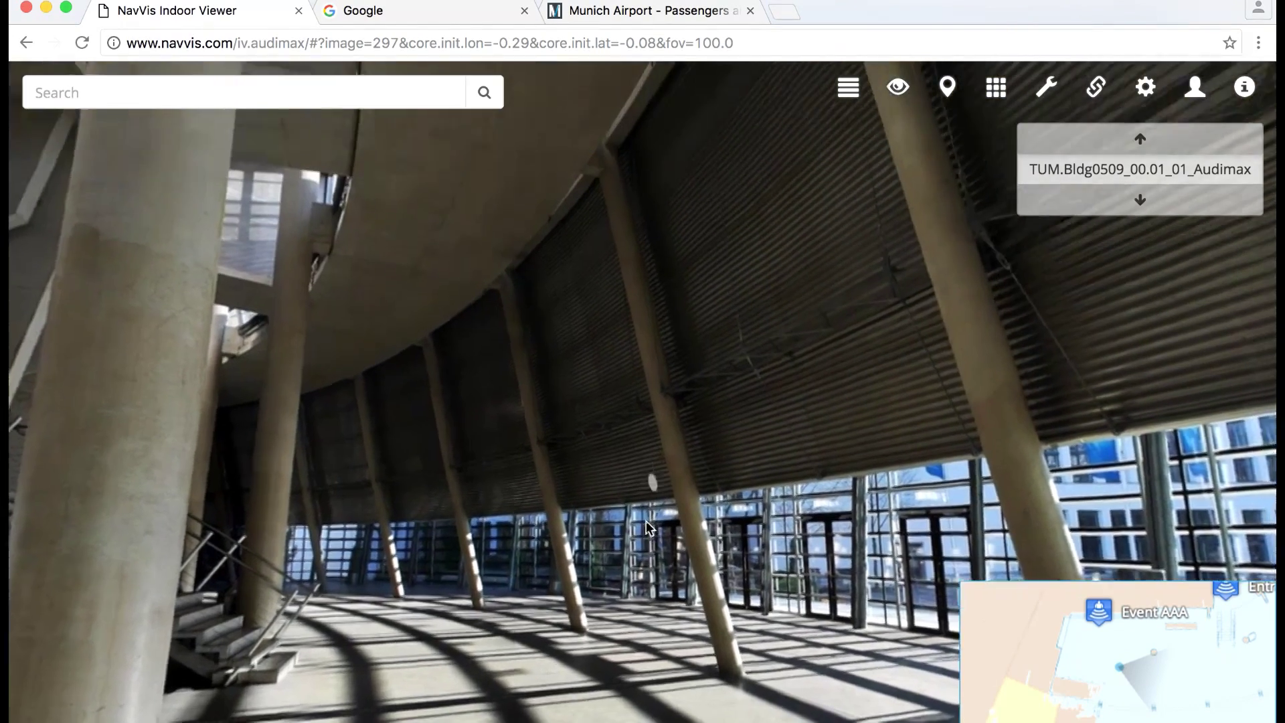
mouse_move(636, 250)
left_mouse_down()
mouse_move(583, 623)
mouse_move(651, 371)
mouse_move(548, 212)
mouse_move(660, 488)
mouse_move(694, 430)
mouse_move(481, 250)
mouse_move(180, 220)
mouse_move(638, 414)
mouse_move(906, 368)
mouse_move(870, 342)
mouse_move(389, 243)
left_mouse_up()
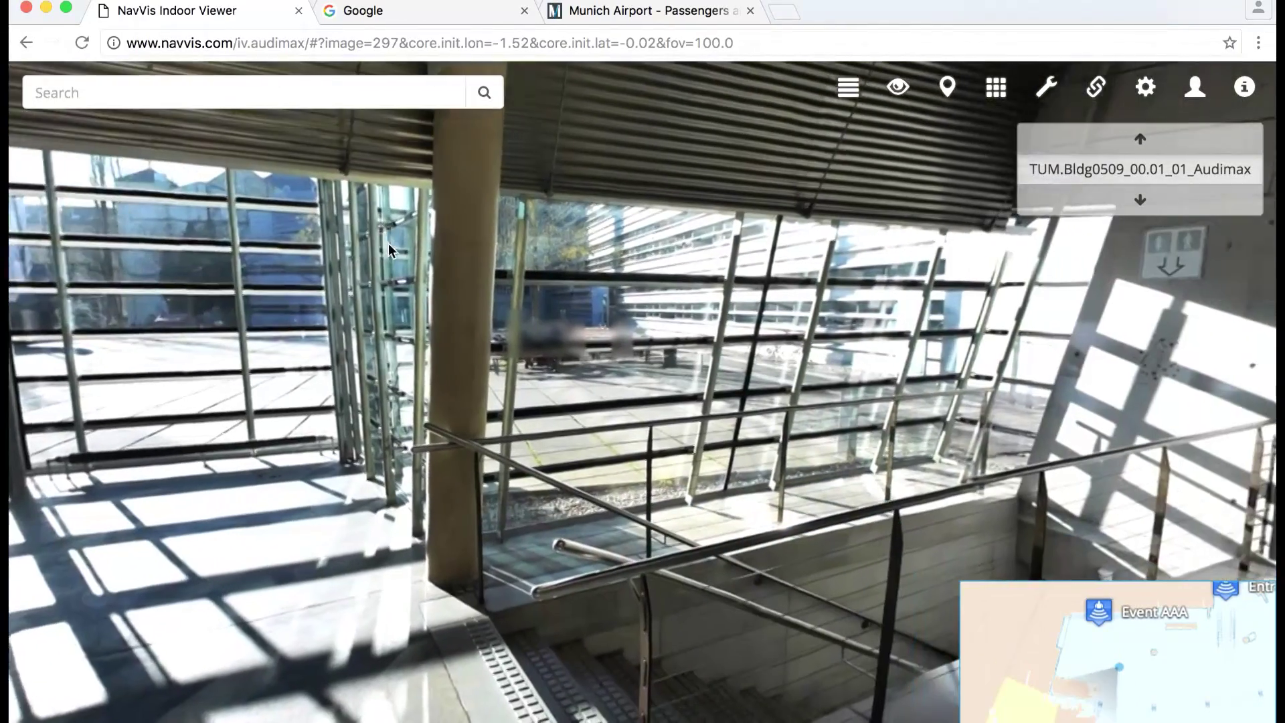
left_click_drag(954, 339, 436, 280)
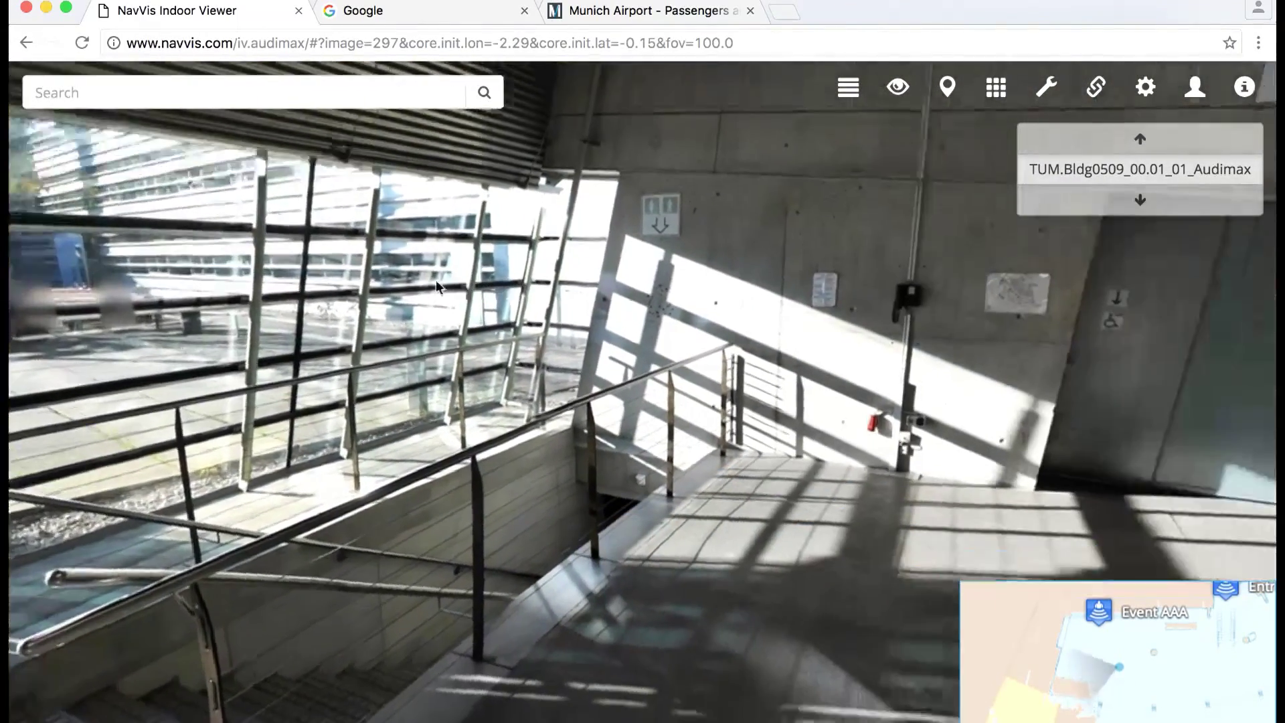
mouse_move(973, 372)
left_mouse_down()
mouse_move(600, 310)
mouse_move(363, 320)
left_mouse_up()
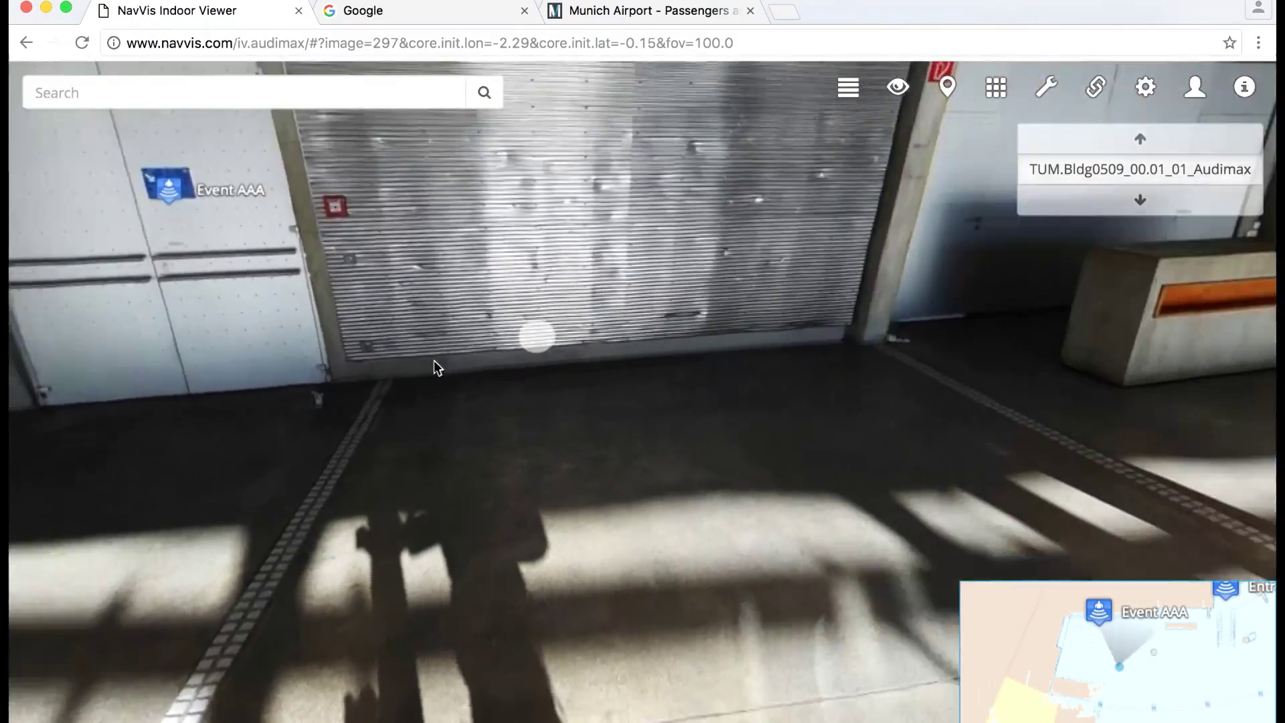
left_click_drag(940, 376, 316, 404)
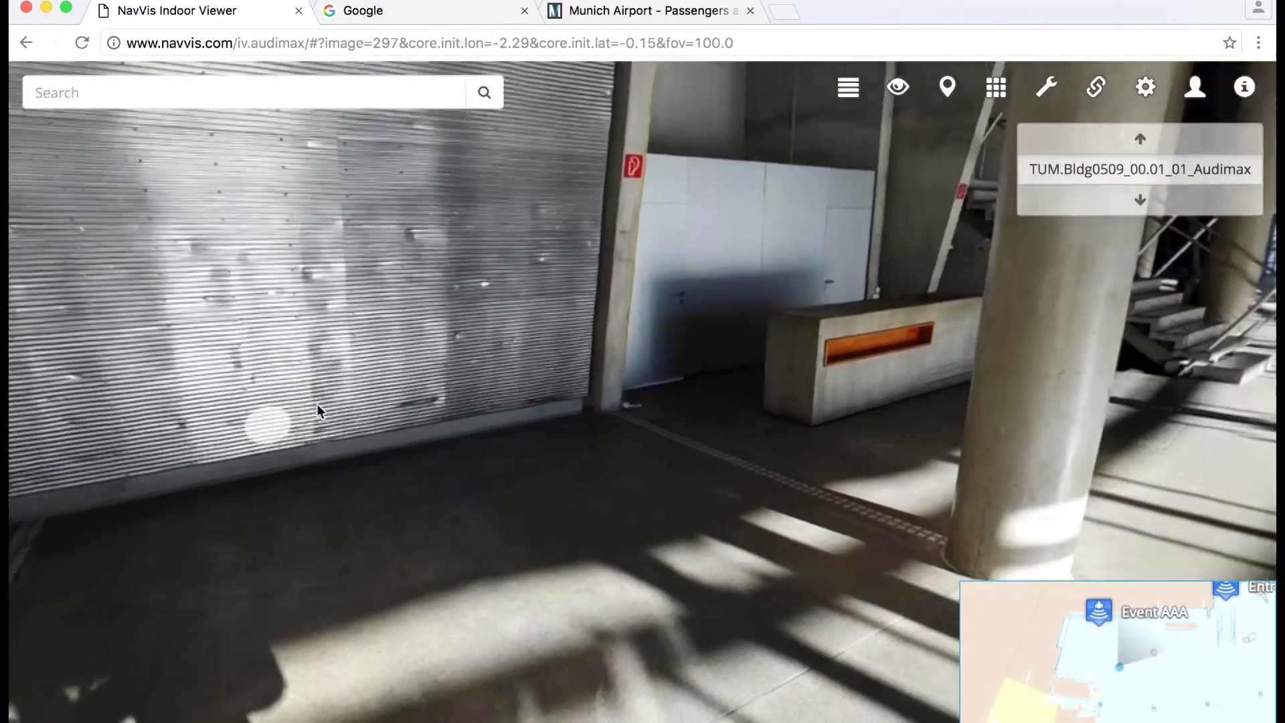
mouse_move(1021, 407)
left_mouse_down()
mouse_move(786, 386)
mouse_move(476, 392)
left_mouse_up()
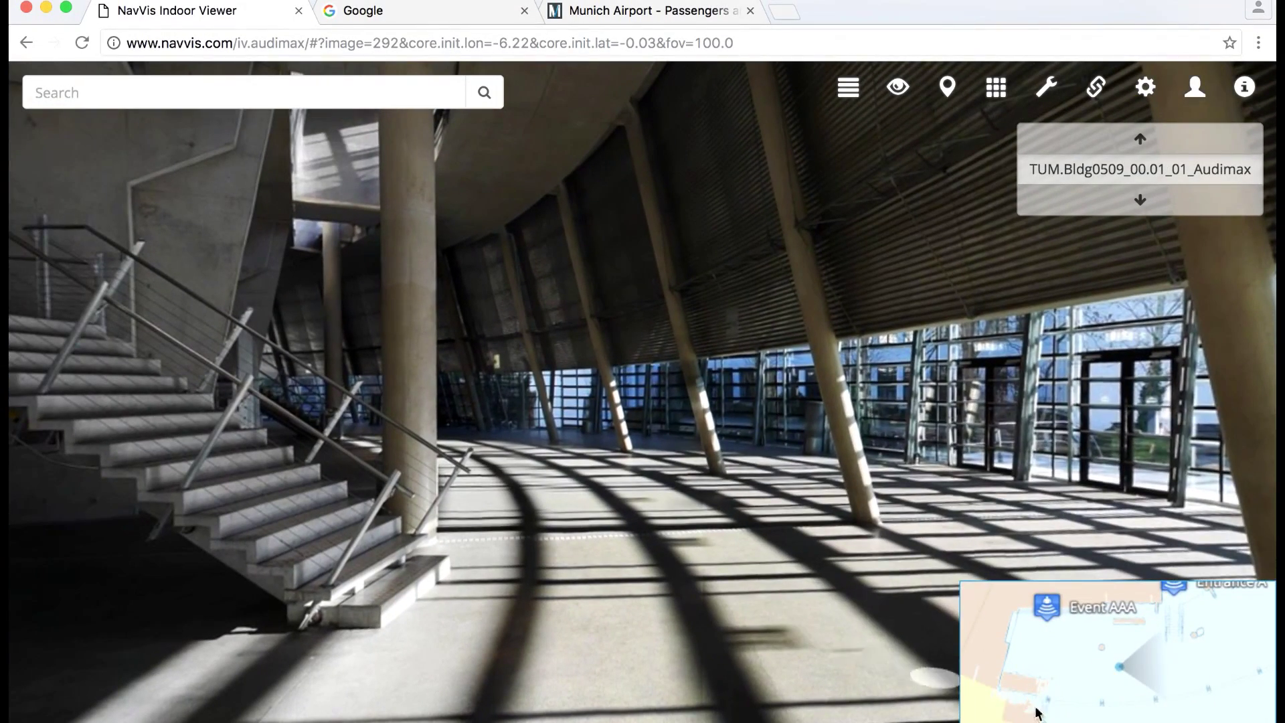
Show the floor plan full screen, jump to a nearby capture point, then restore the panorama.
left_click(703, 452)
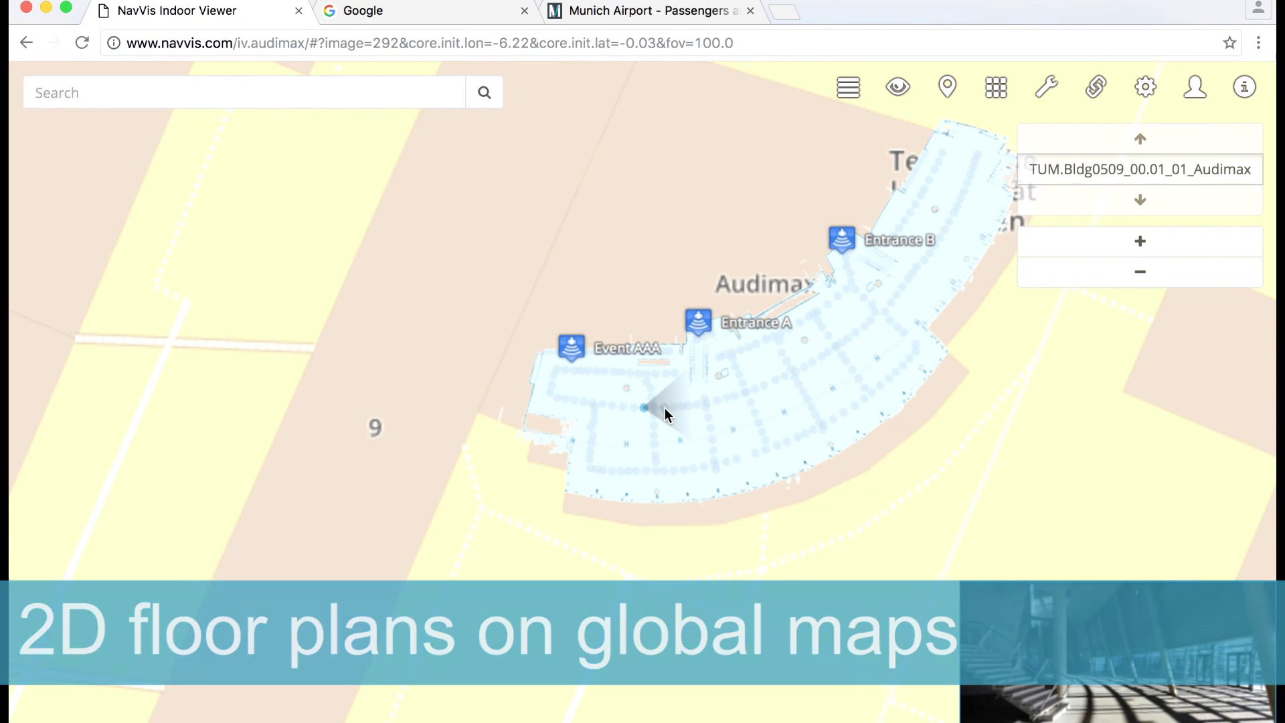
left_click(666, 414)
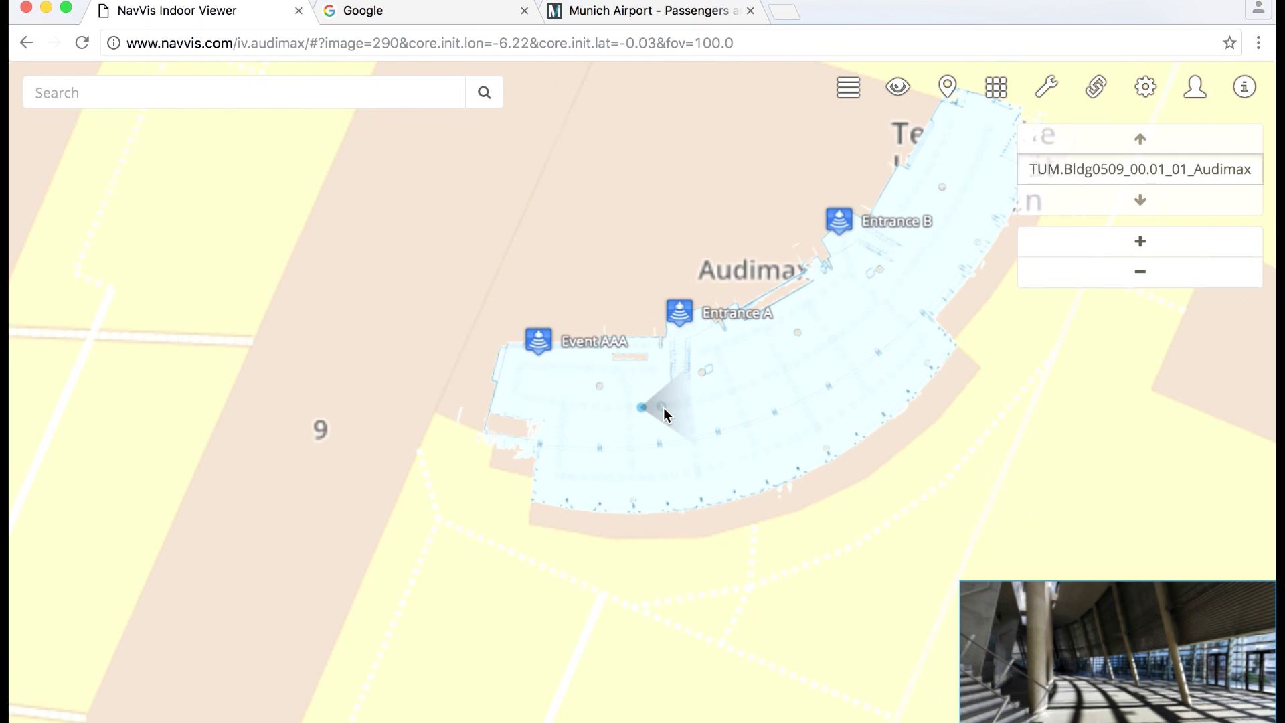
scroll(664, 408, "down", 2)
scroll(663, 409, "down", 2)
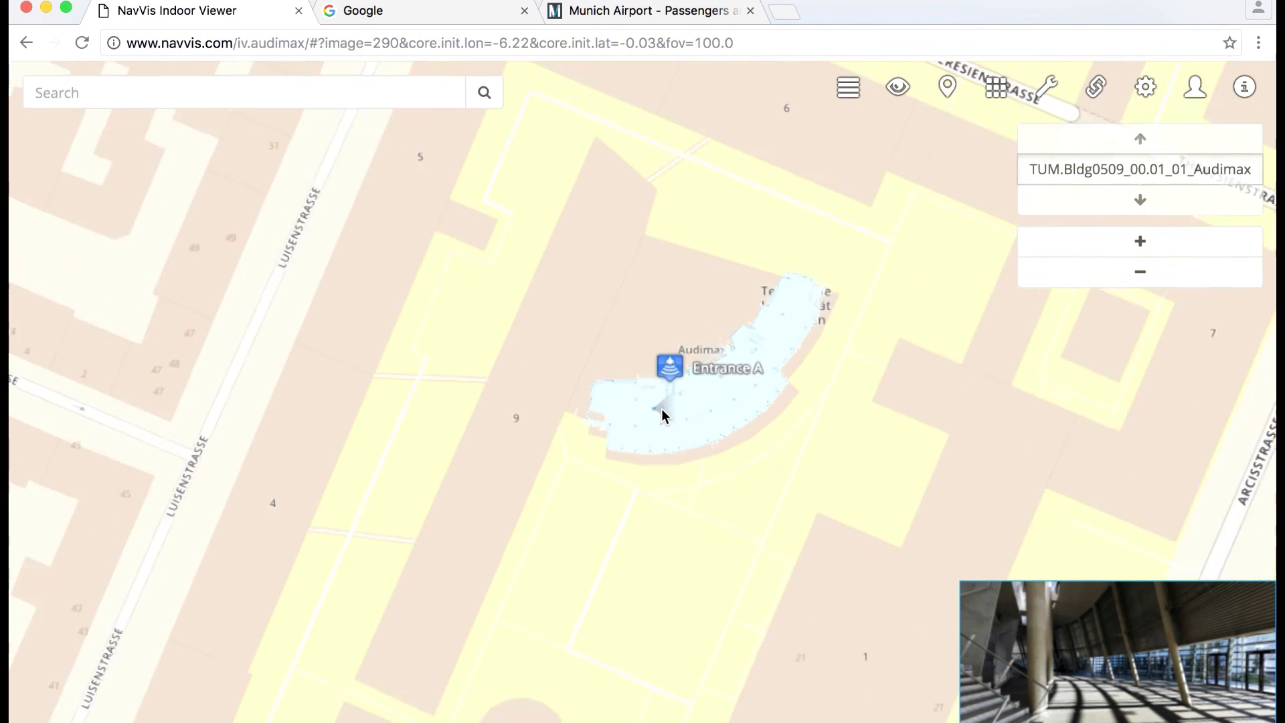
scroll(660, 408, "down", 2)
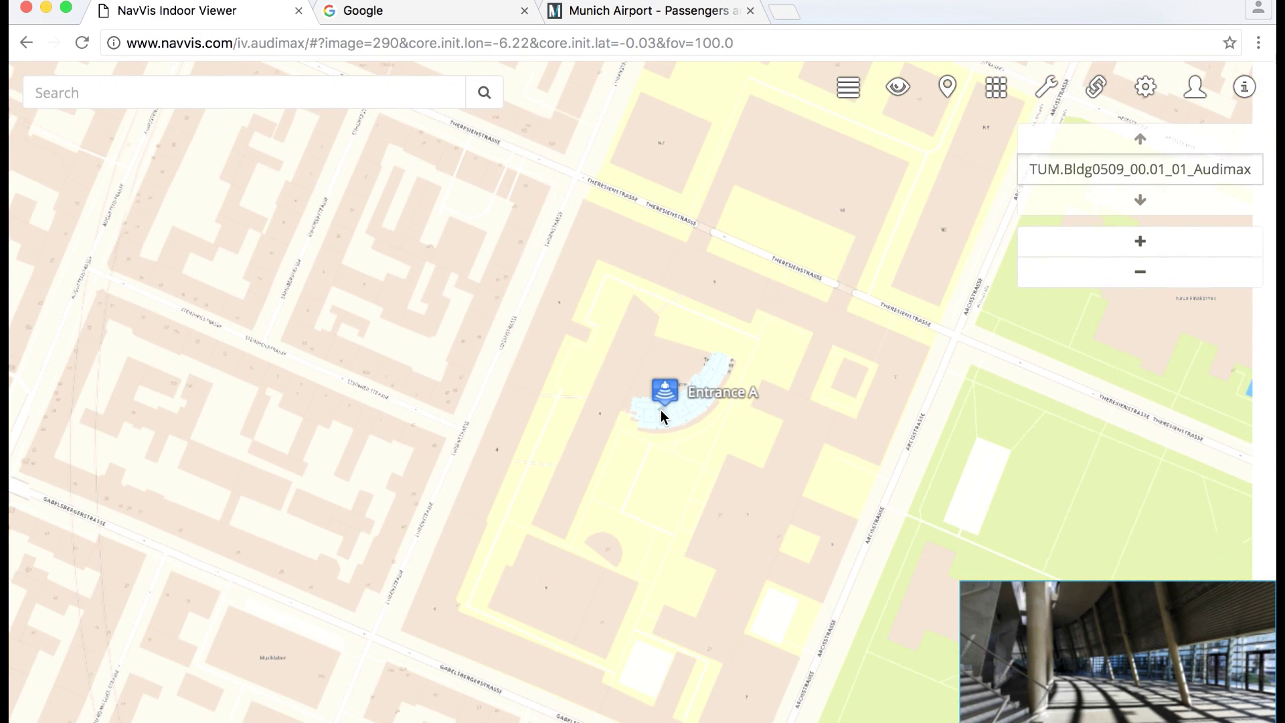
left_click(1197, 714)
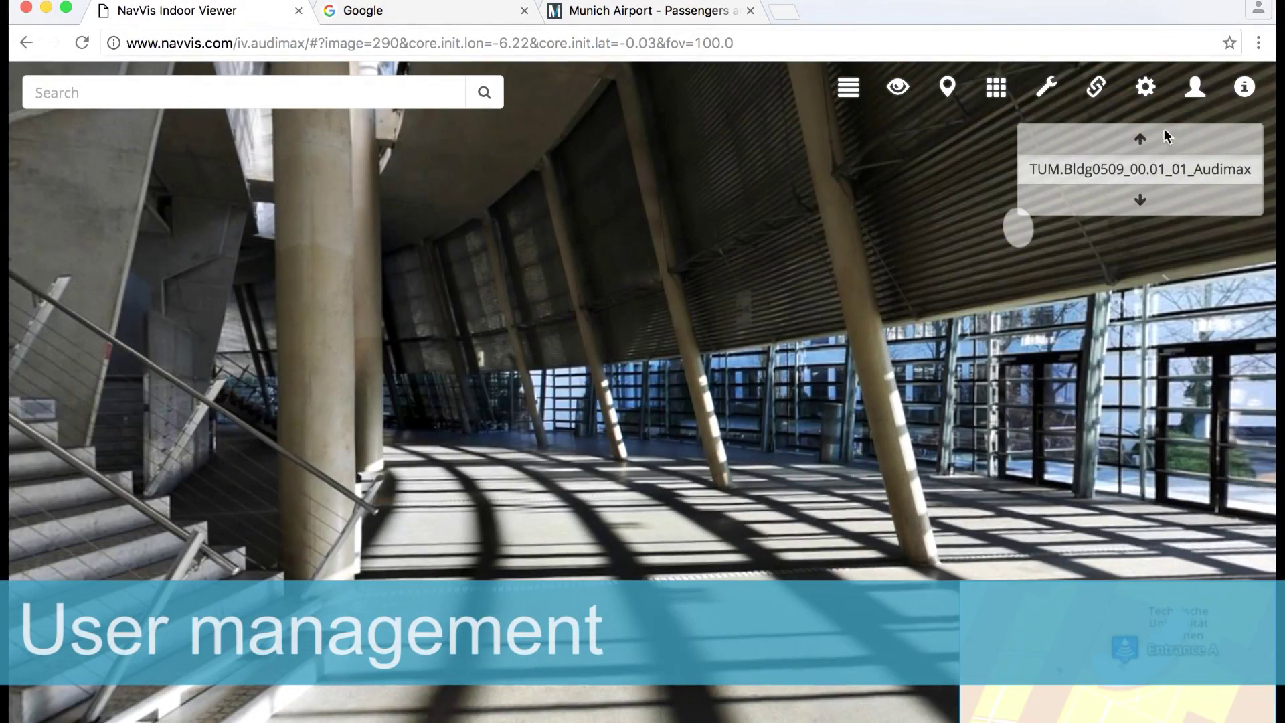
Sign in to IndoorViewer through the user account menu.
left_click(1188, 105)
left_click(1119, 199)
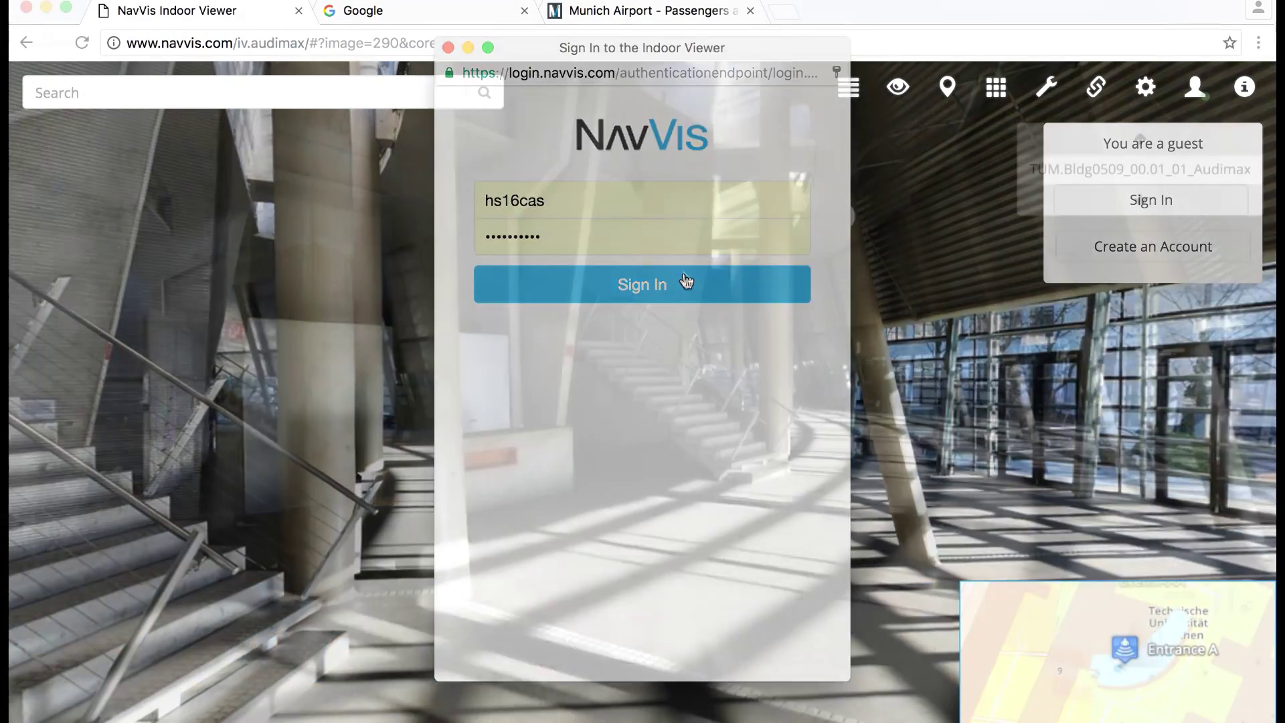
left_click(684, 281)
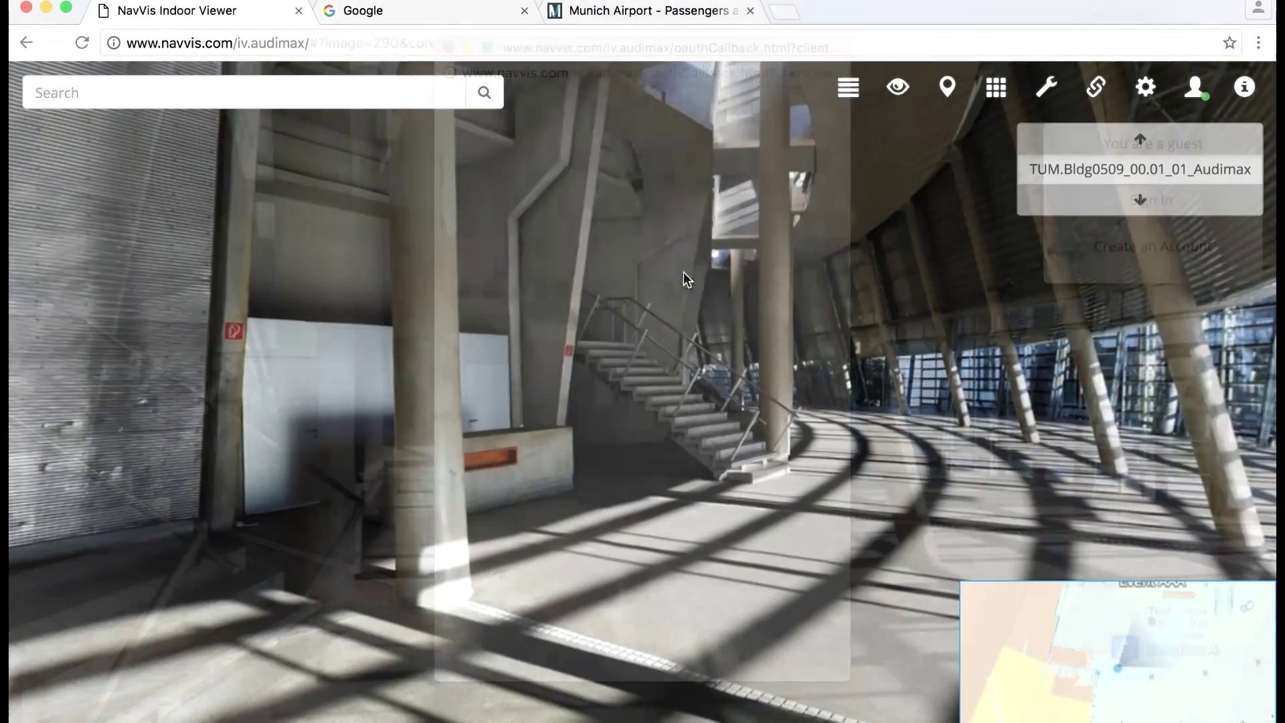
Move past the glass facade to the staircase panorama near the Telephone point.
left_click_drag(891, 516, 555, 432)
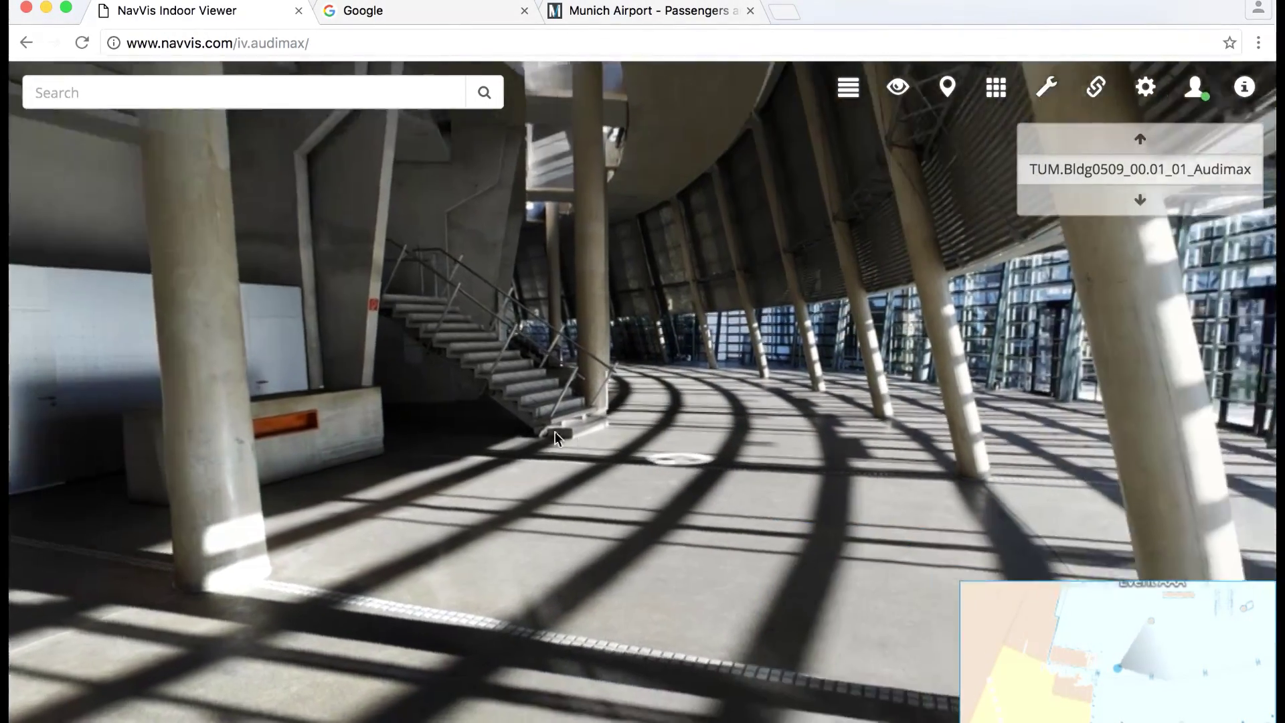
left_click(969, 492)
left_click(518, 441)
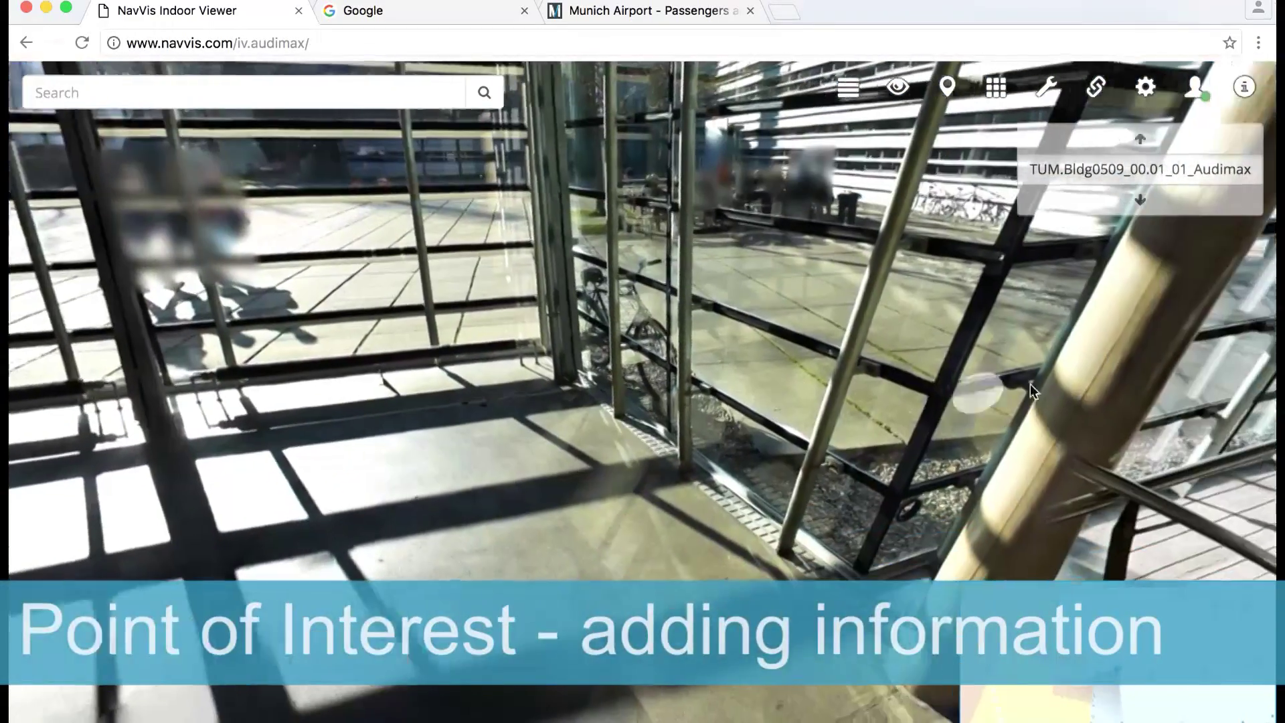
Create a point of interest above the staircase with category WC and English language.
right_click(608, 208)
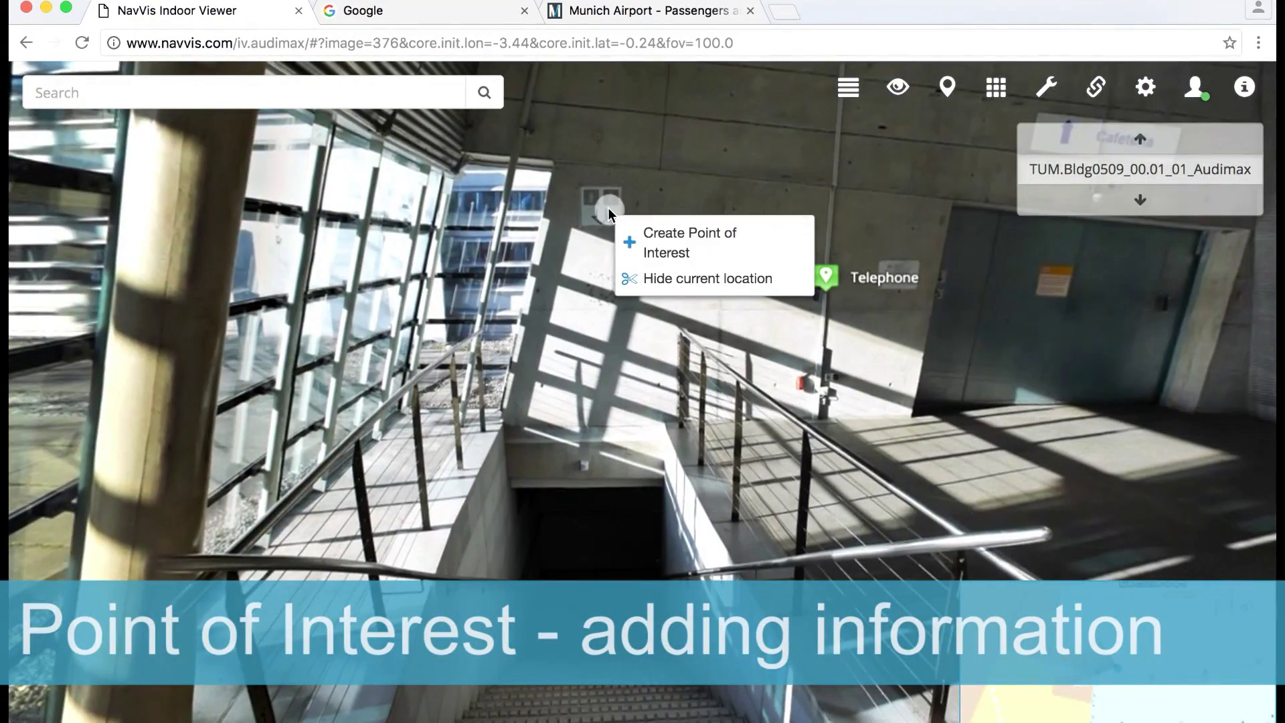
left_click(633, 237)
left_click(574, 200)
type("WC")
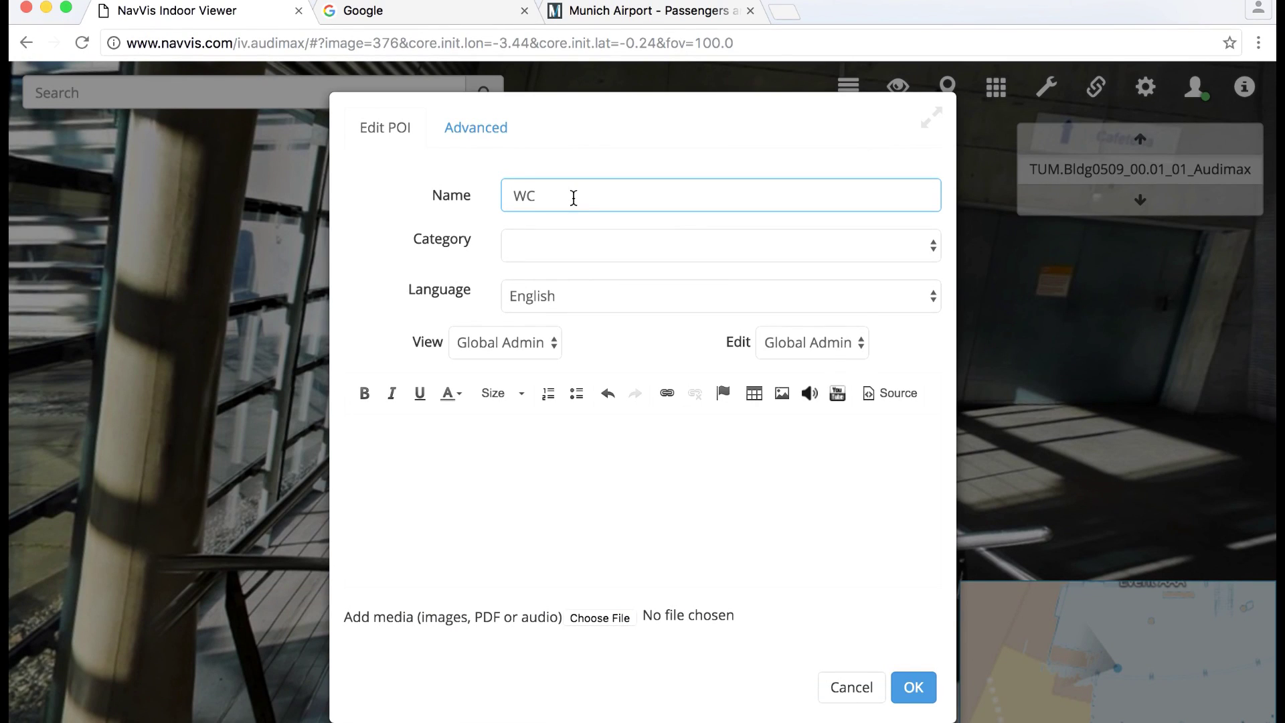
left_click(596, 246)
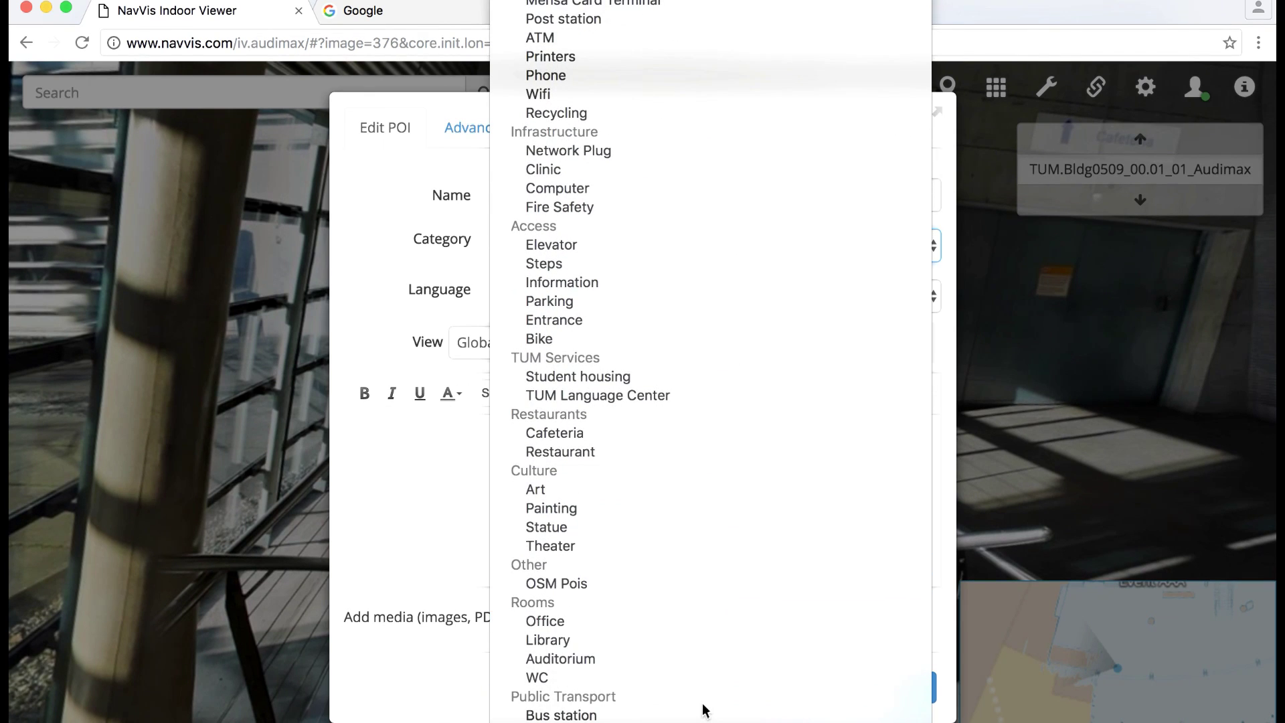
left_click(625, 679)
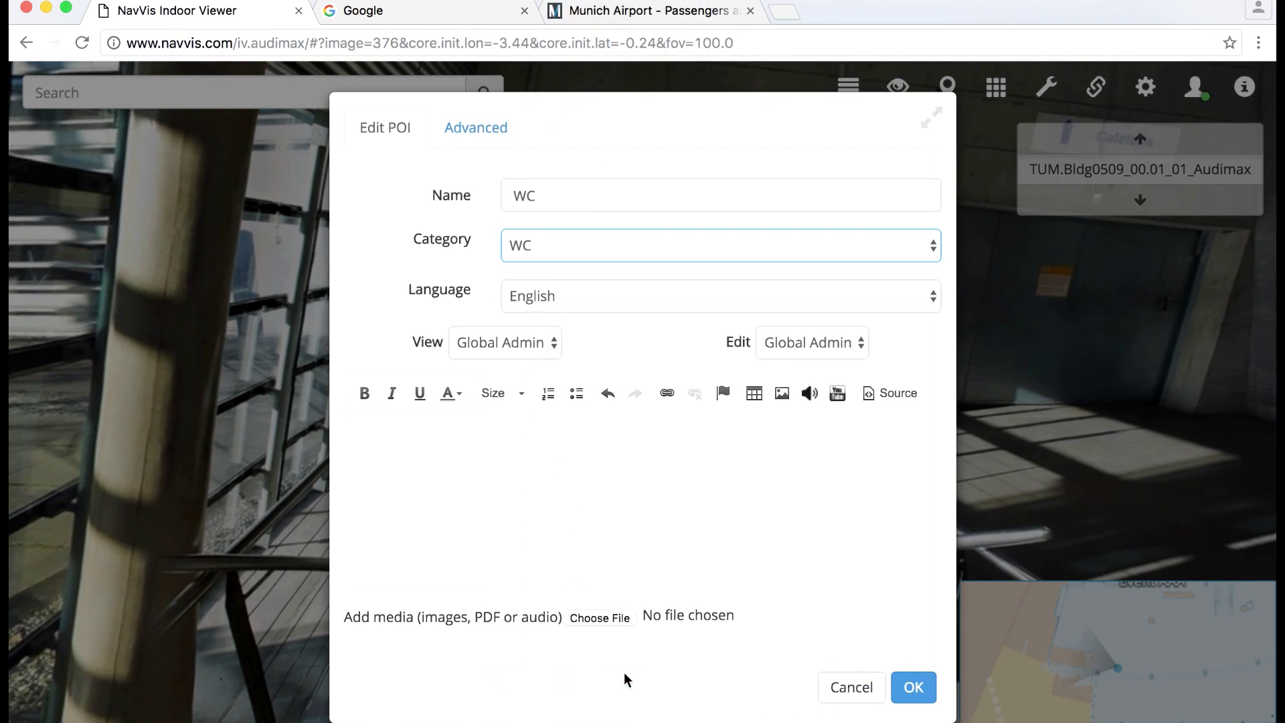
left_click(671, 306)
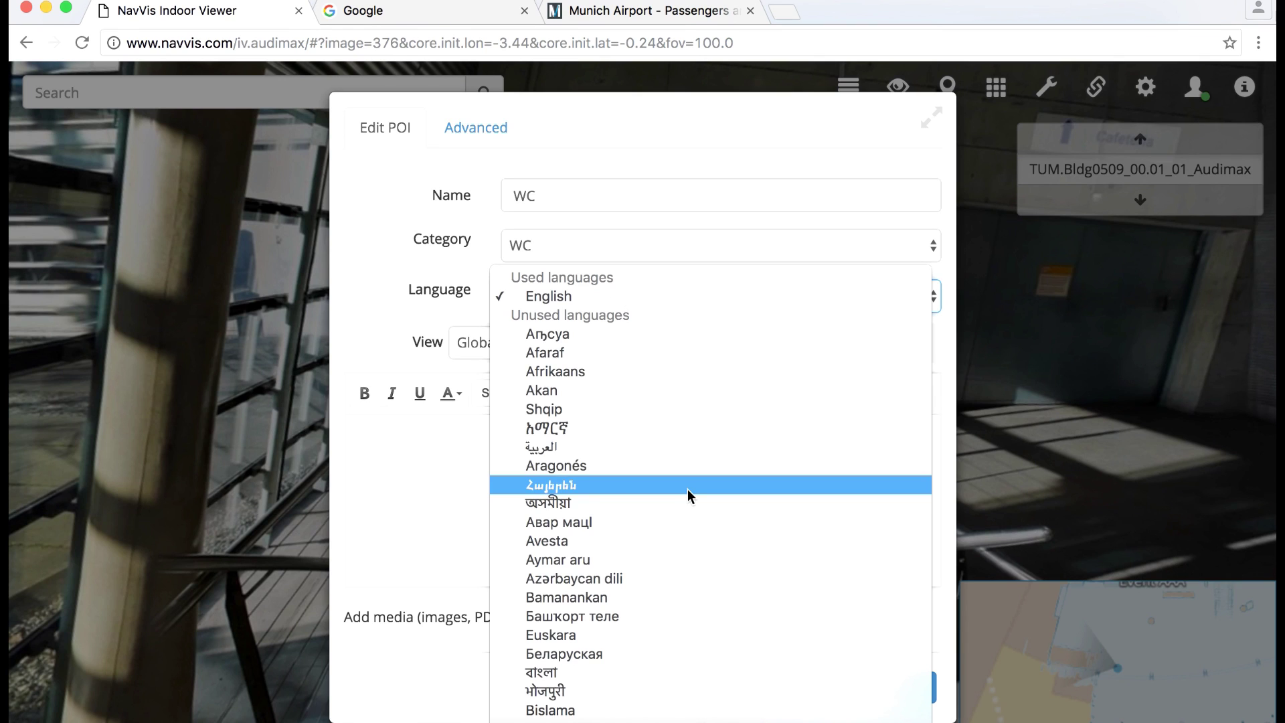
left_click(426, 440)
type("Iframe")
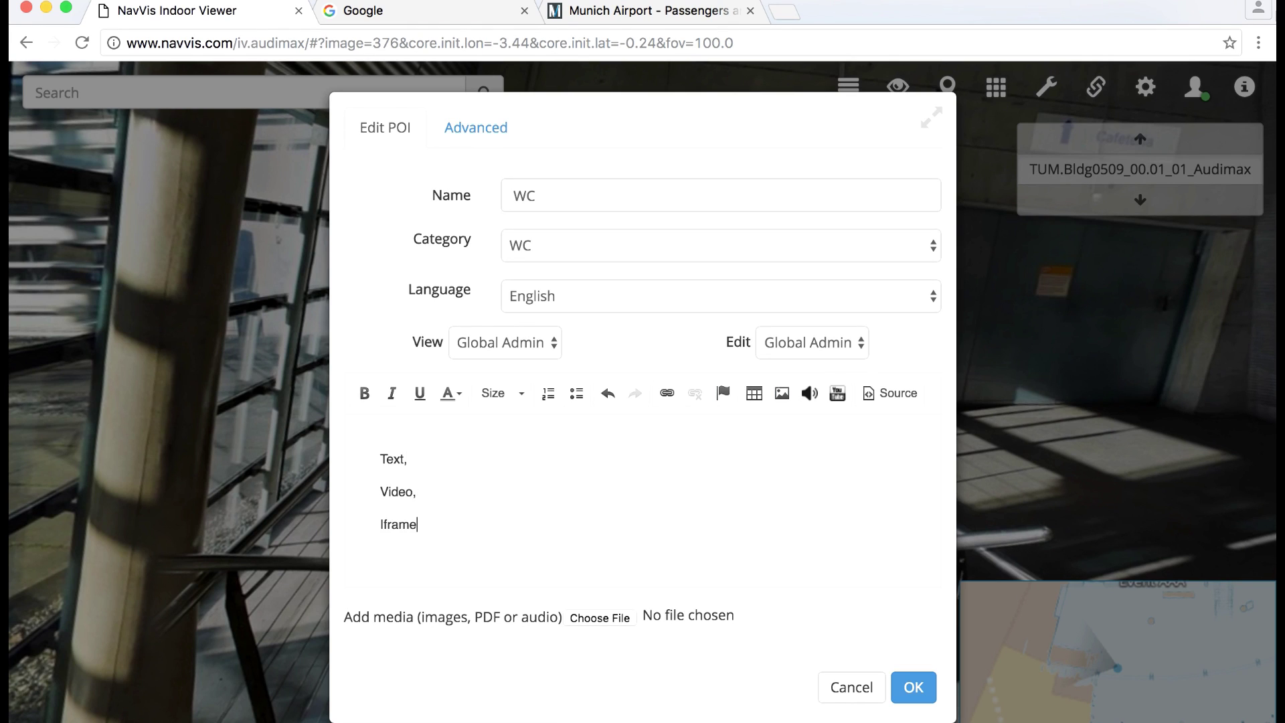
Add description lines, skip attaching a media file, and save the WC POI.
key("Return")
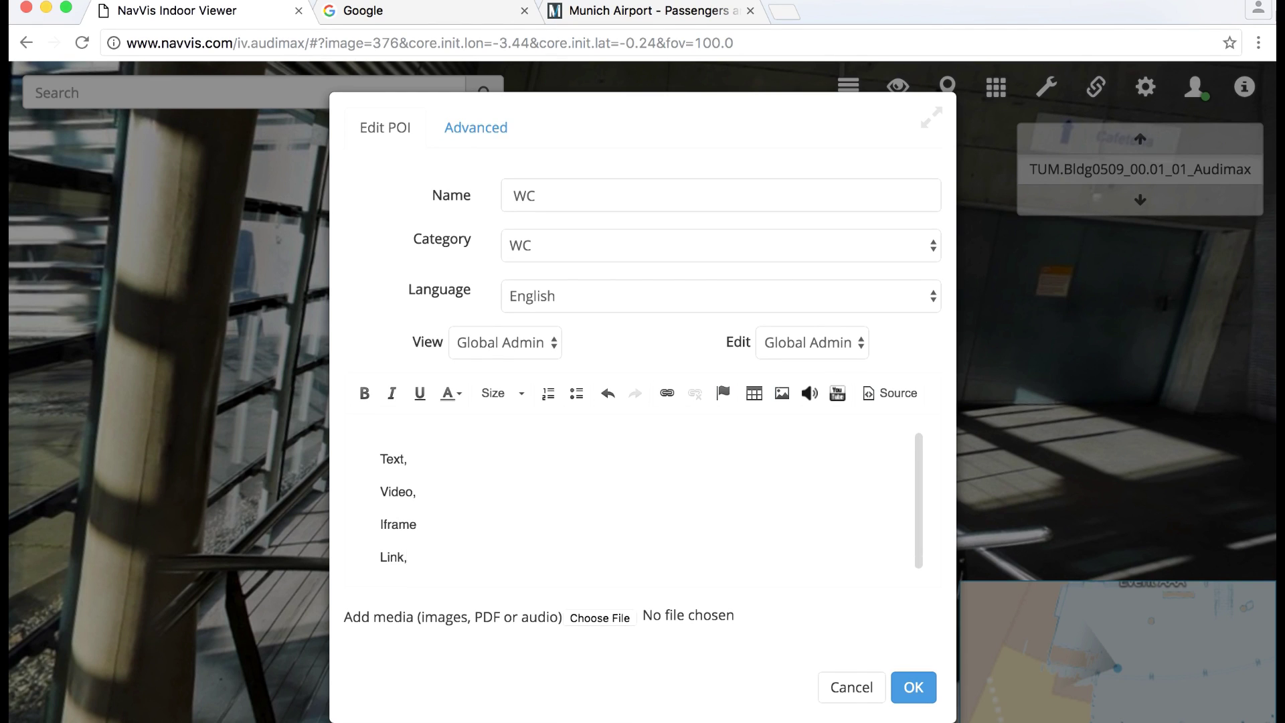
key("Return")
left_click(873, 398)
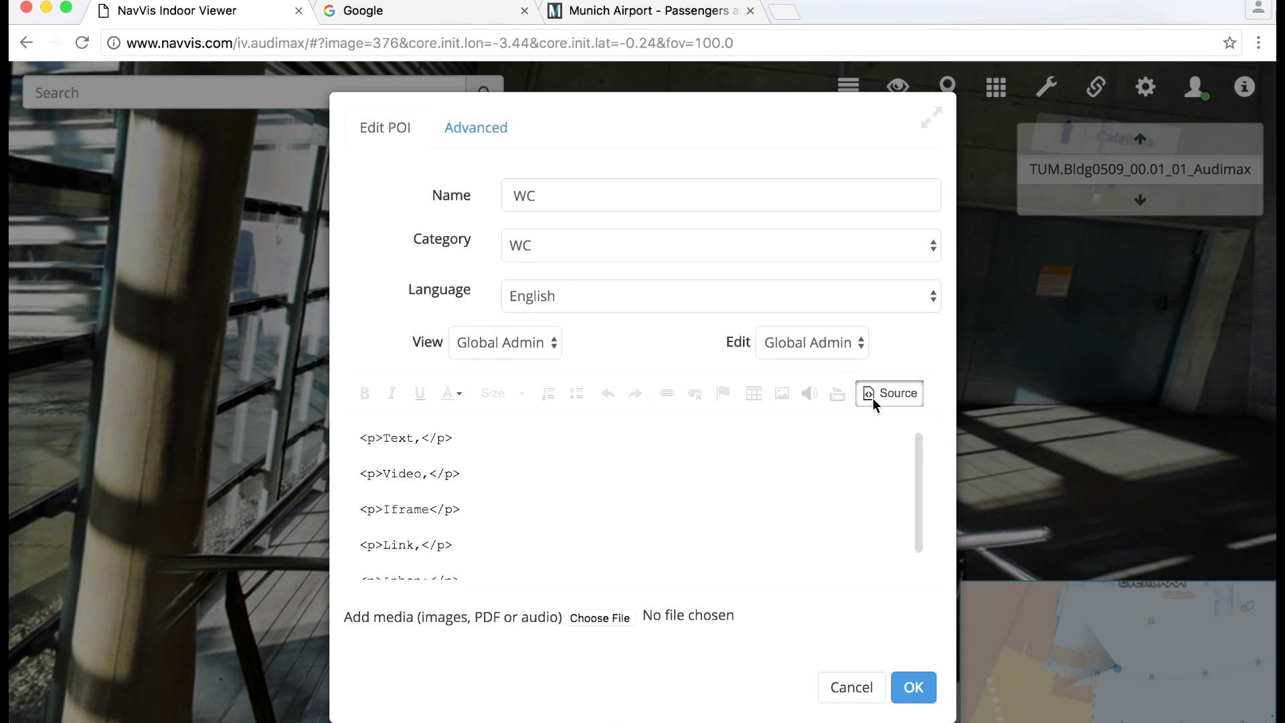
left_click(873, 398)
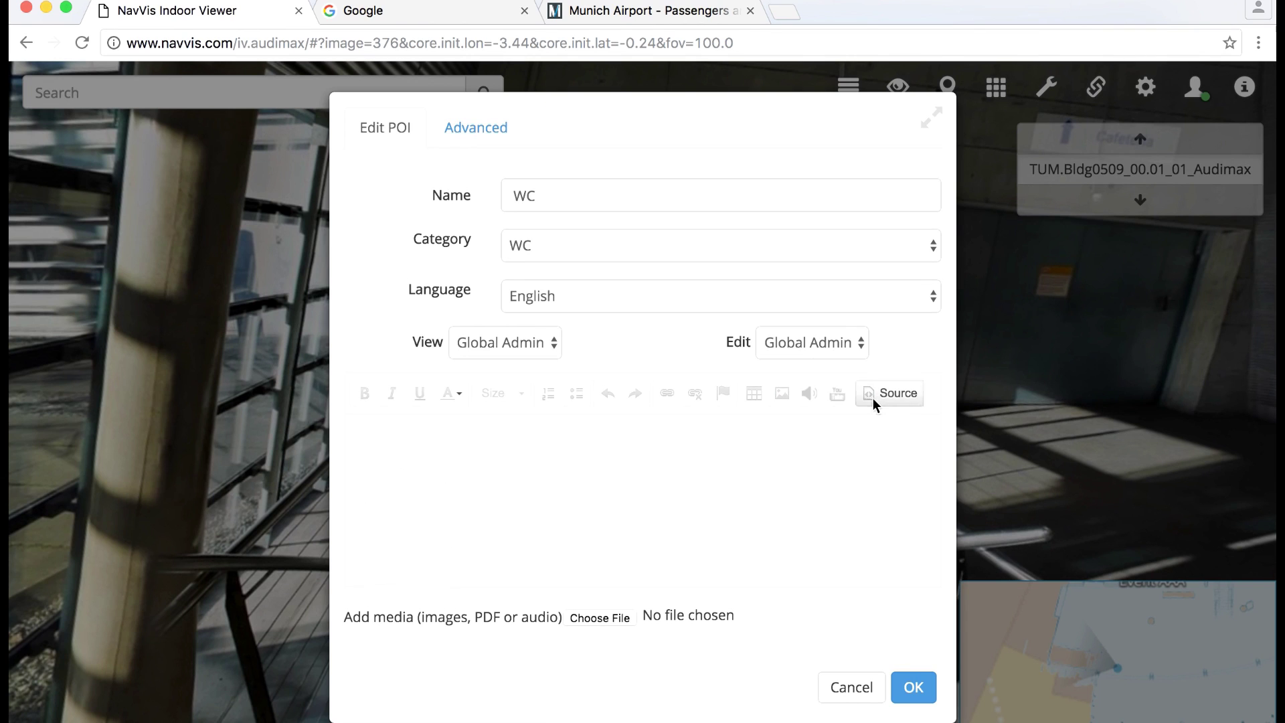
left_click(591, 616)
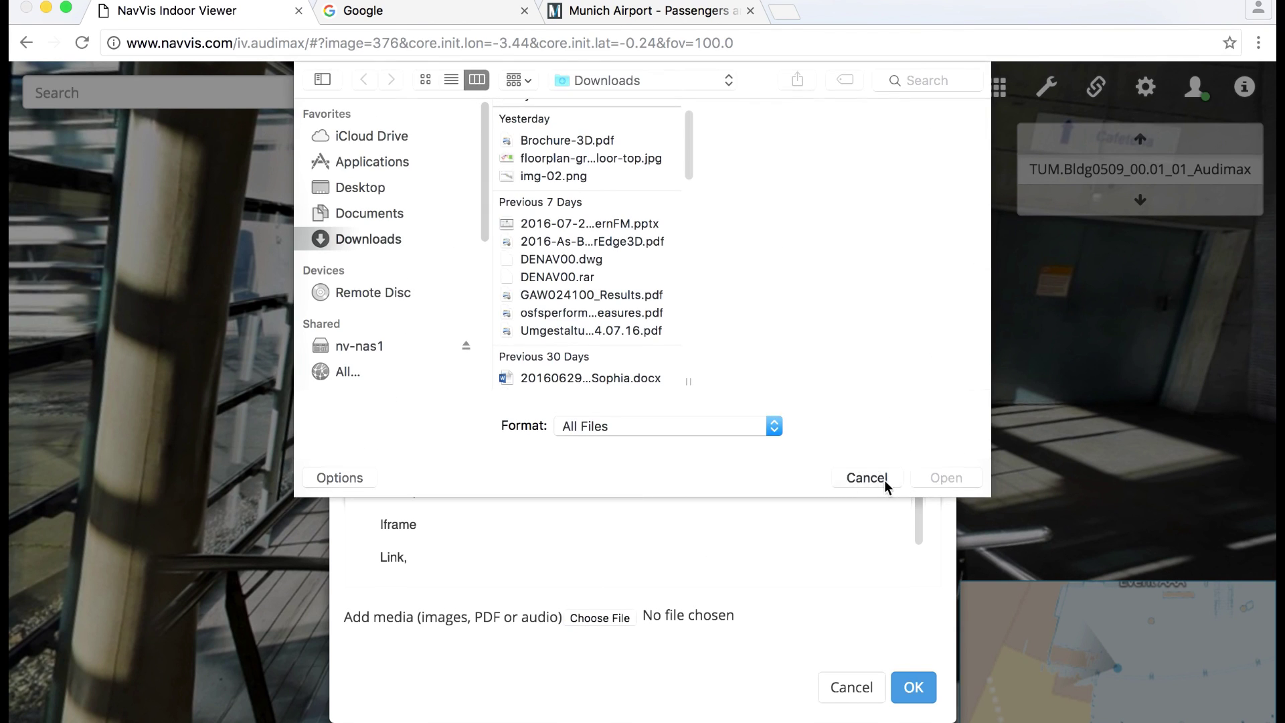
left_click(884, 480)
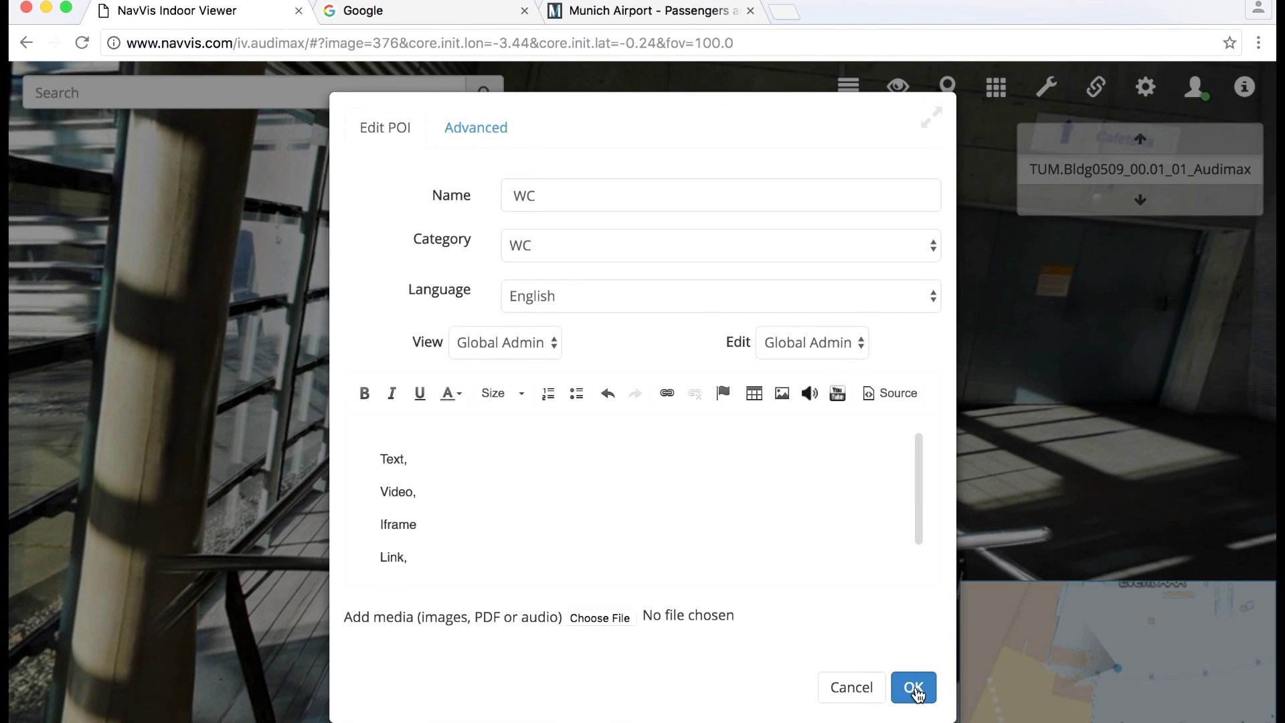
left_click(914, 689)
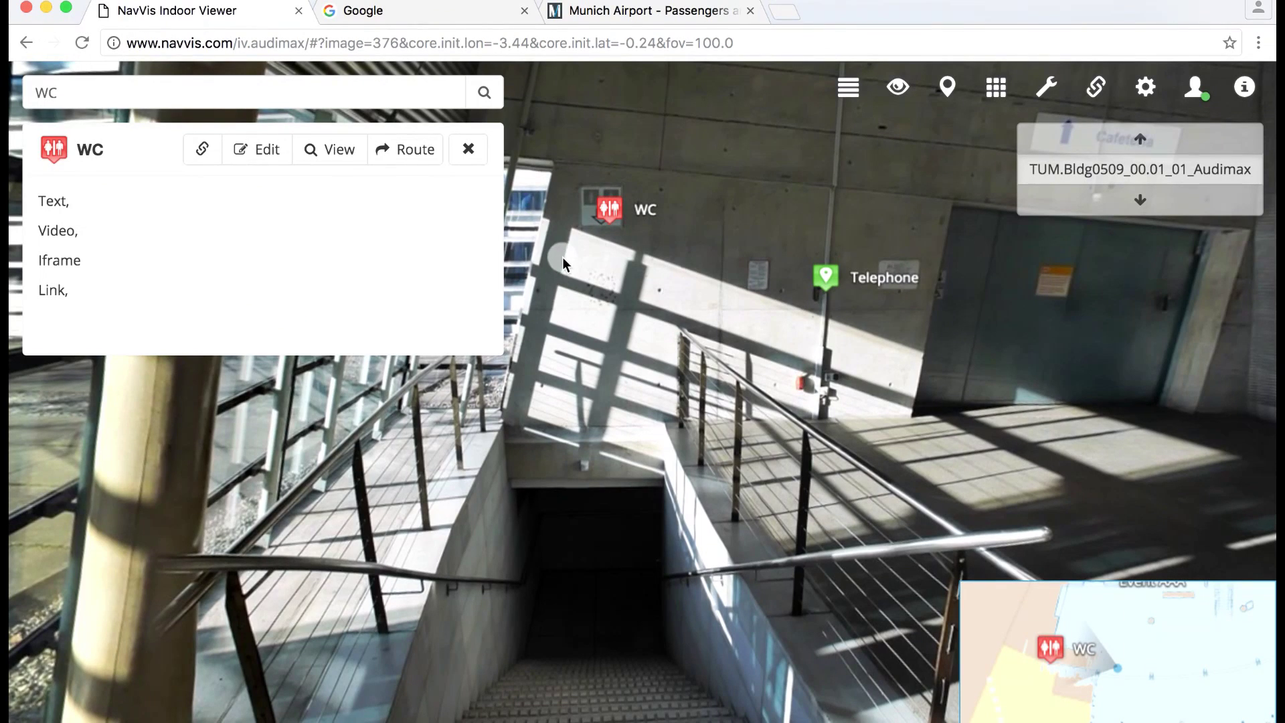
Close the WC panel, search for 'Entrance B', and choose 'Route to here'.
left_click(468, 150)
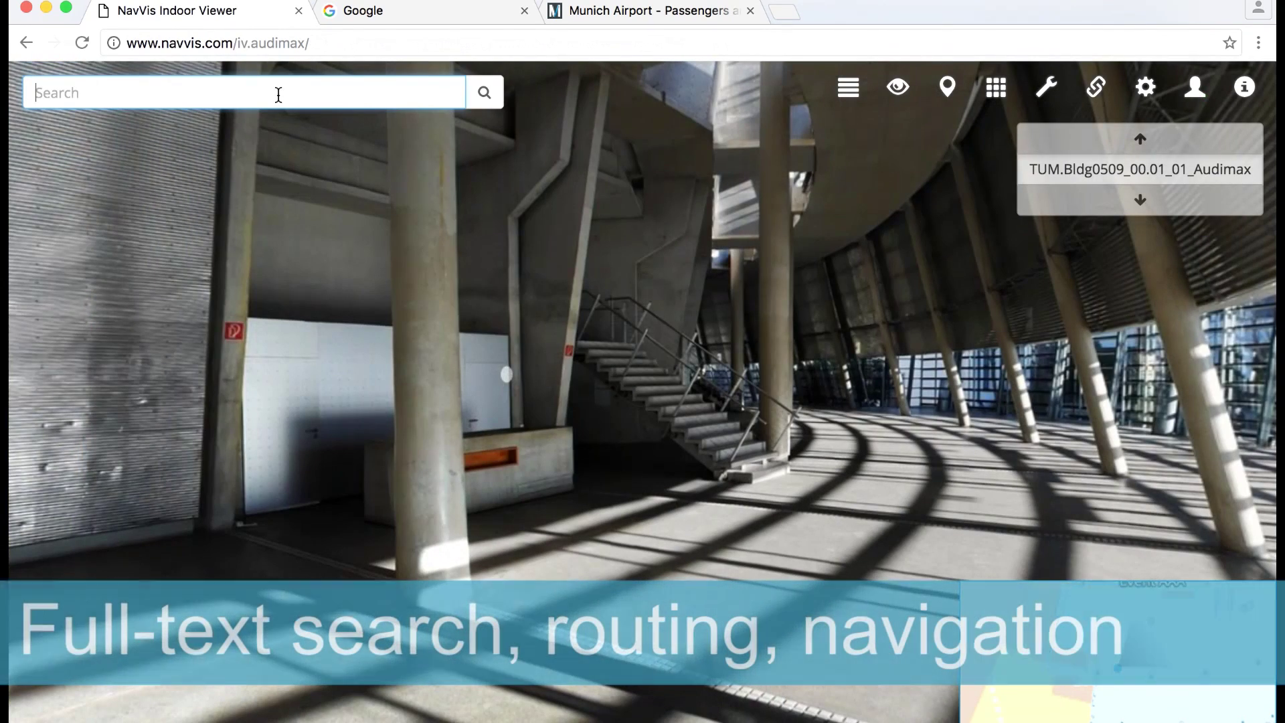
left_click(279, 93)
type("Entran")
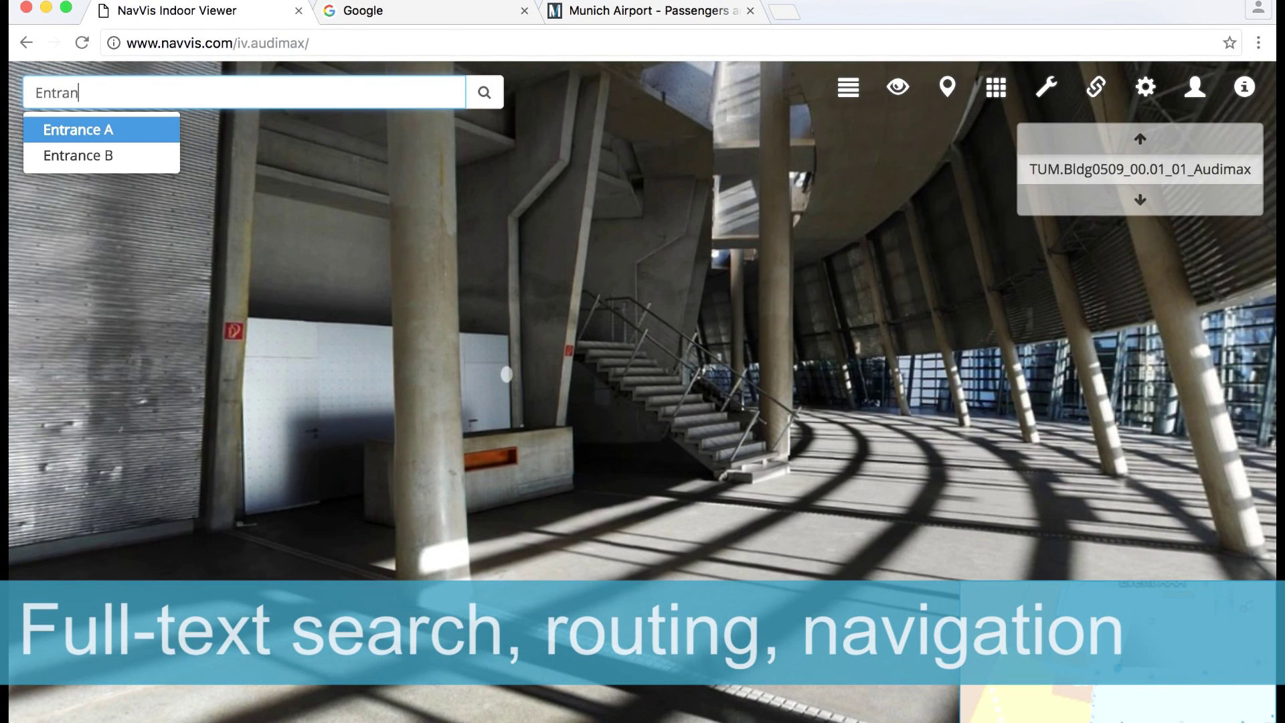
left_click(87, 157)
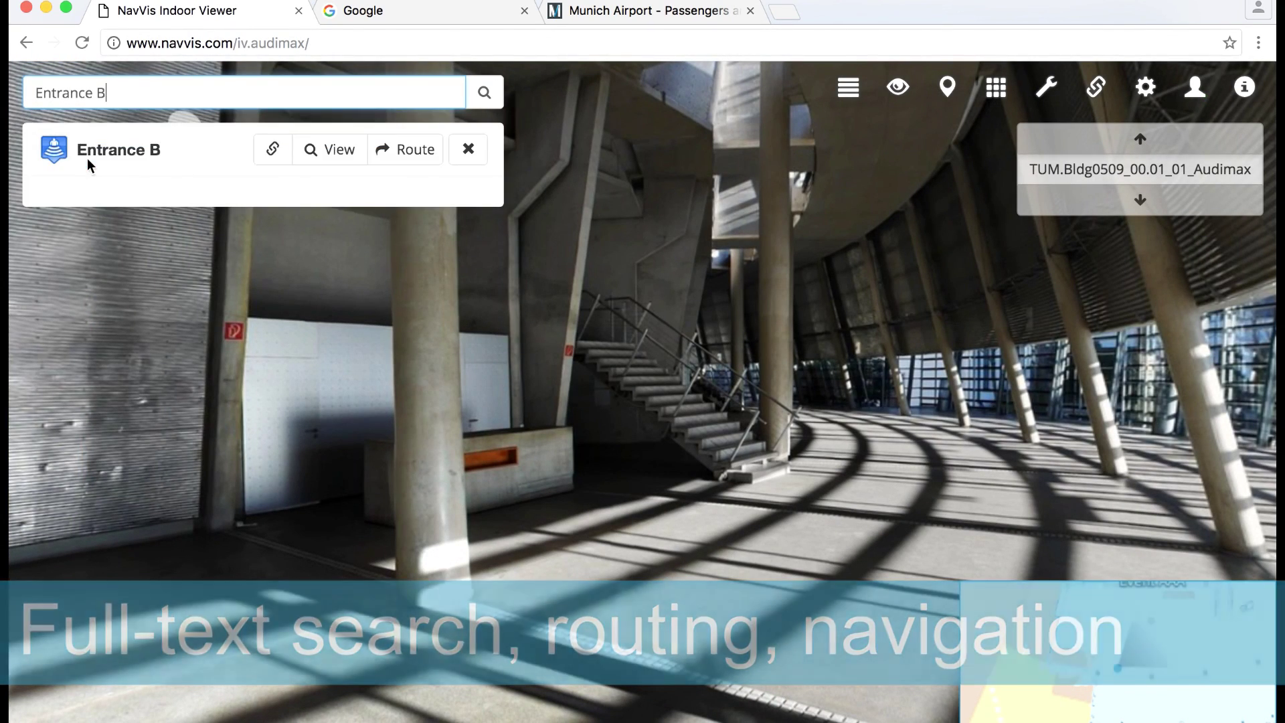
left_click(395, 160)
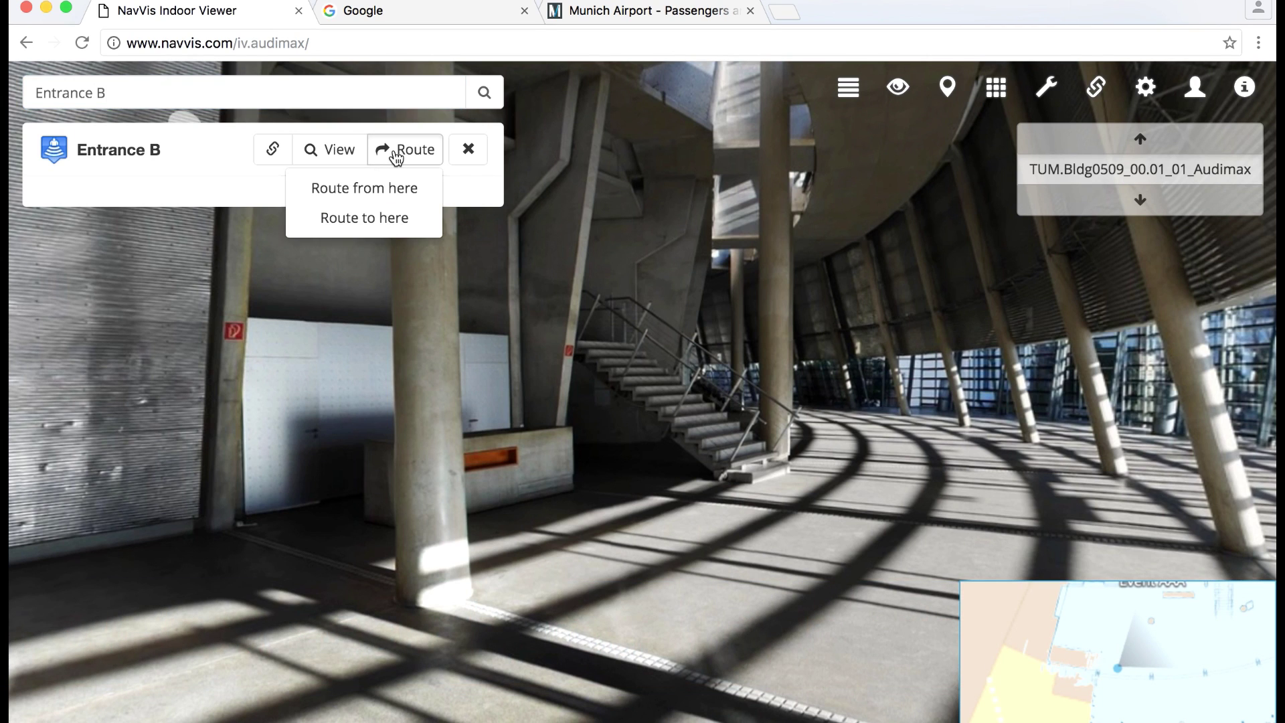
left_click(373, 217)
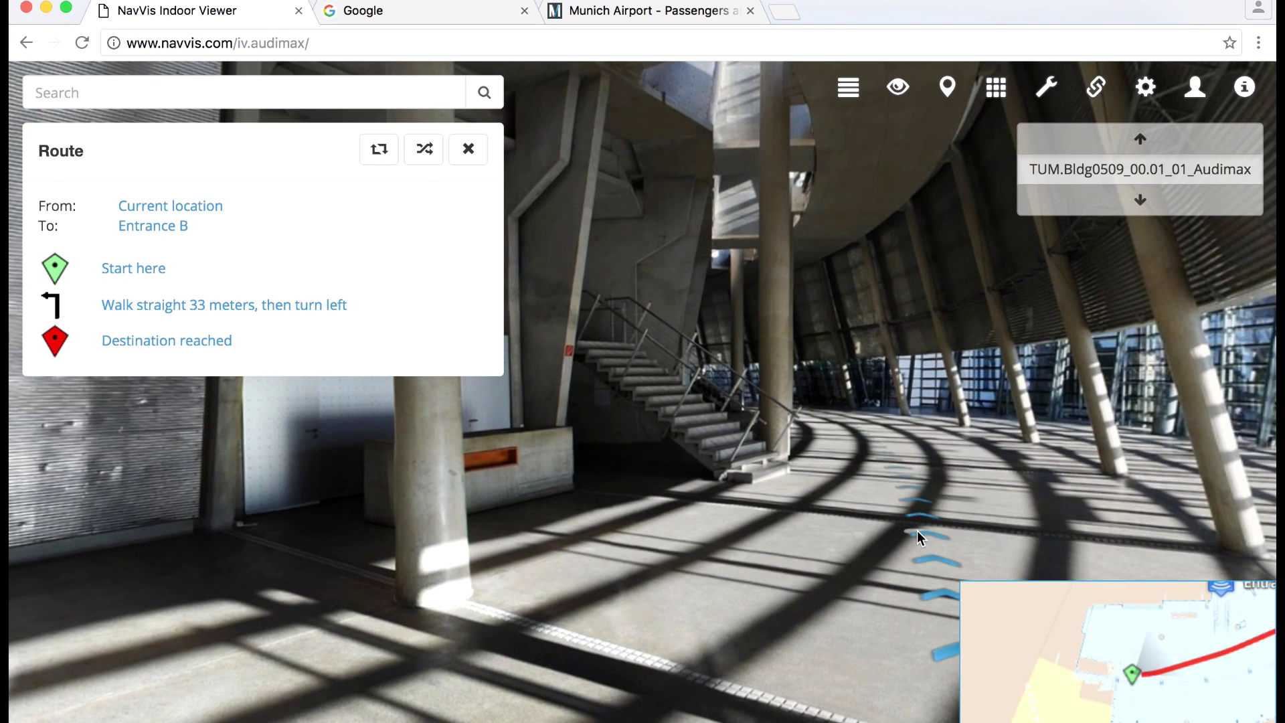
Follow the route arrows past the staircase and corridor to Entrance B.
left_click(917, 530)
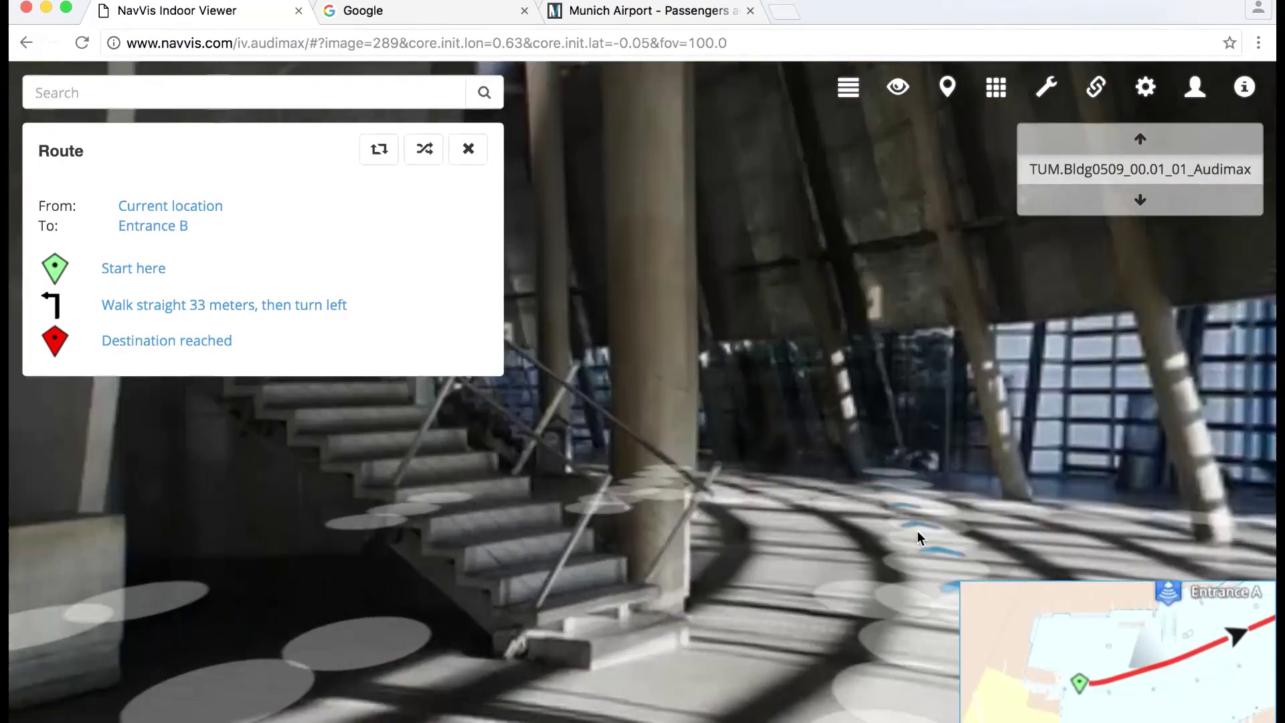
left_click(873, 489)
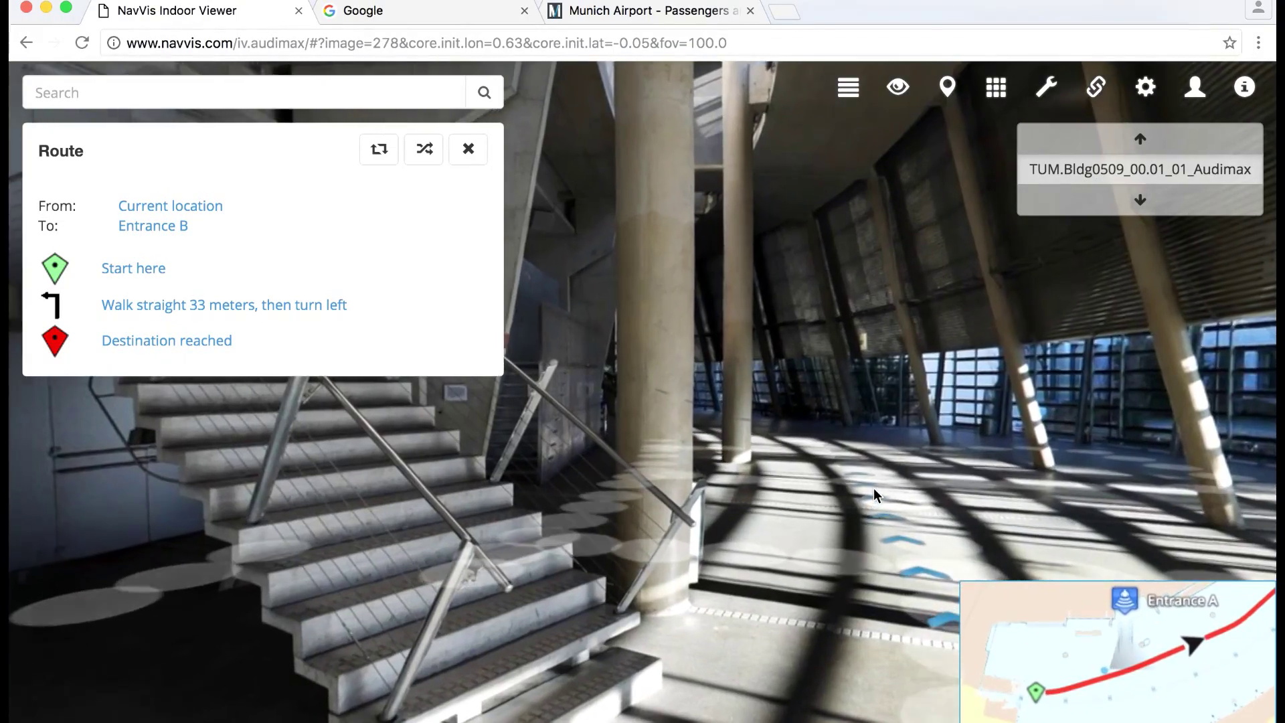
left_click(874, 489)
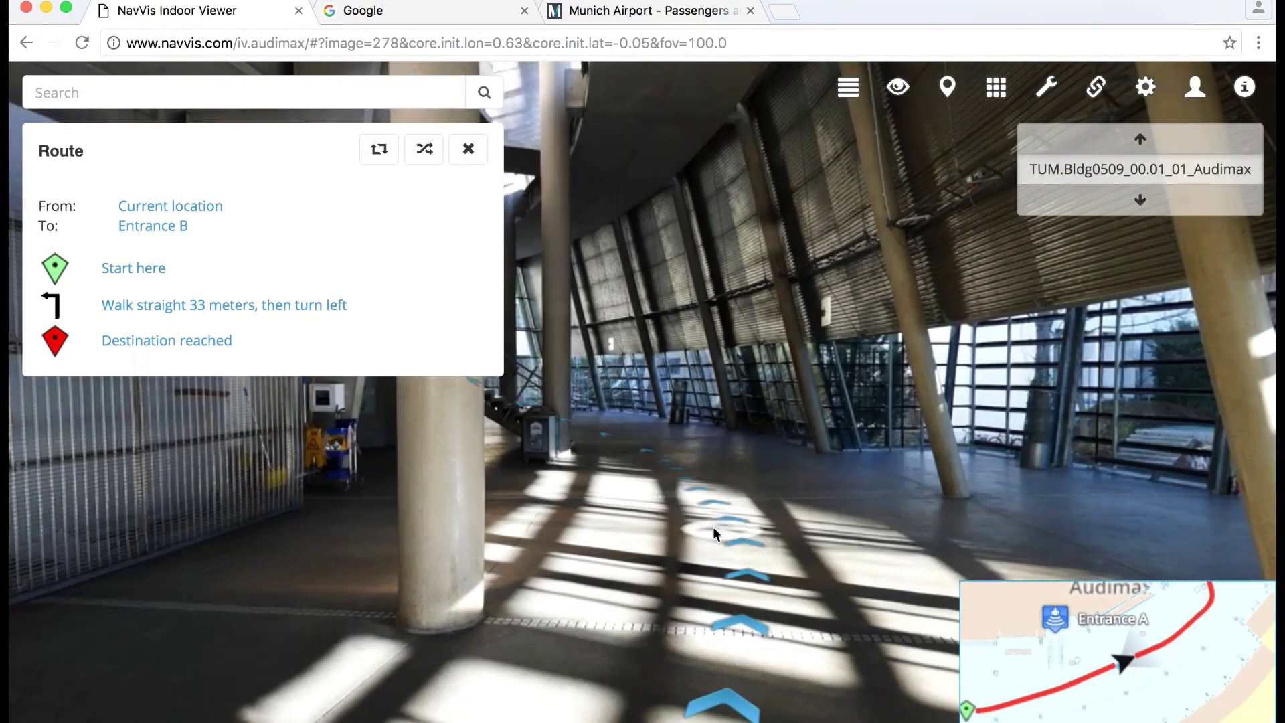
left_click(714, 527)
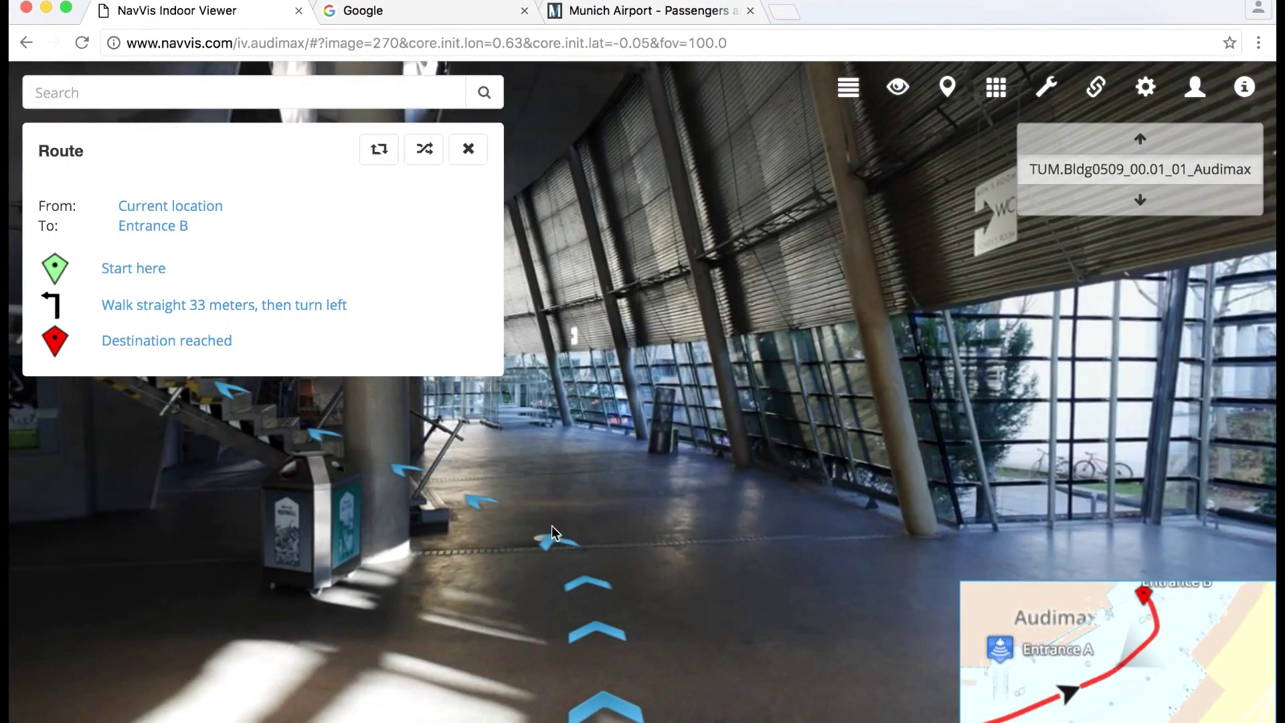
left_click(552, 526)
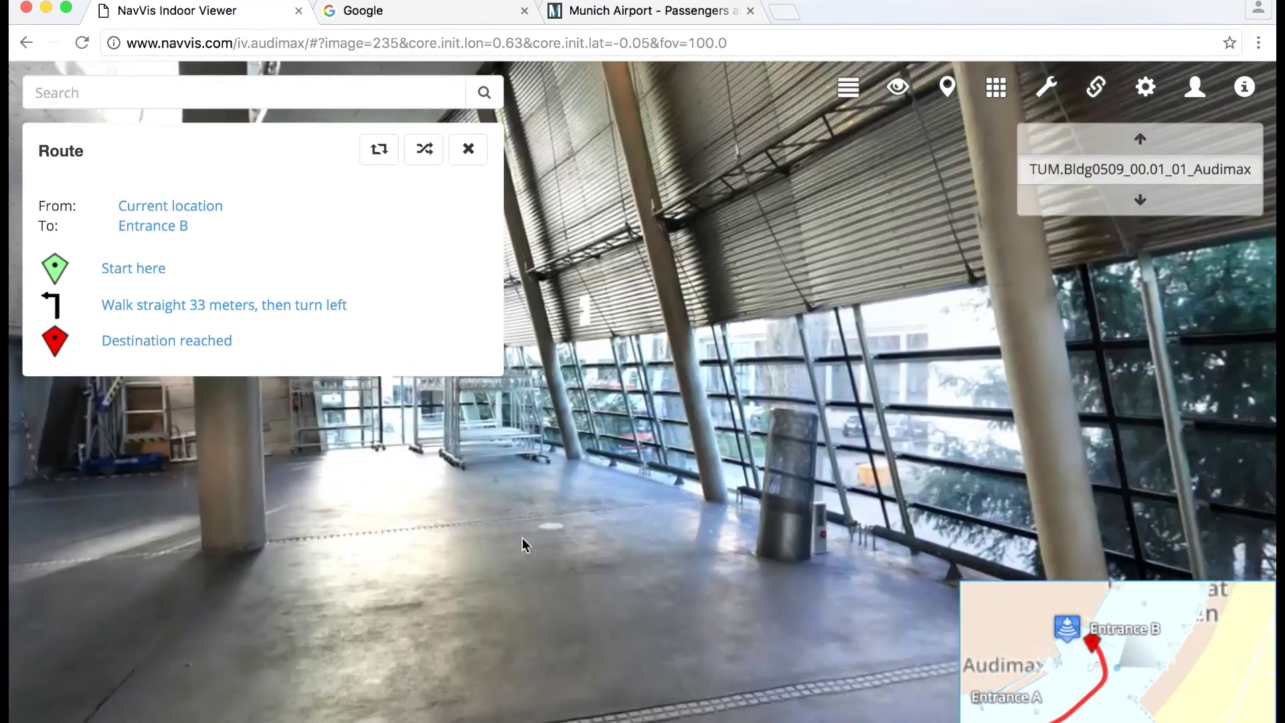
left_click(259, 496)
left_click_drag(546, 511, 1220, 521)
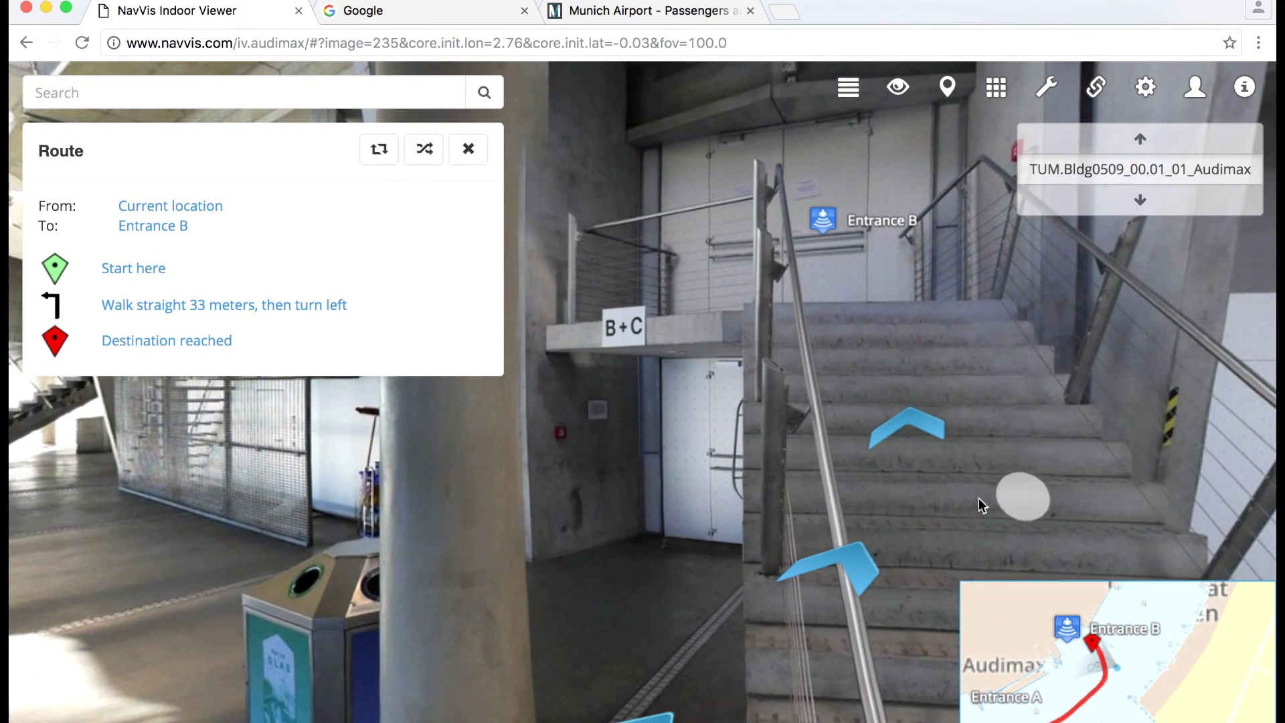
Close the route directions, turn toward the glass hall, and open point cloud options.
left_click(469, 150)
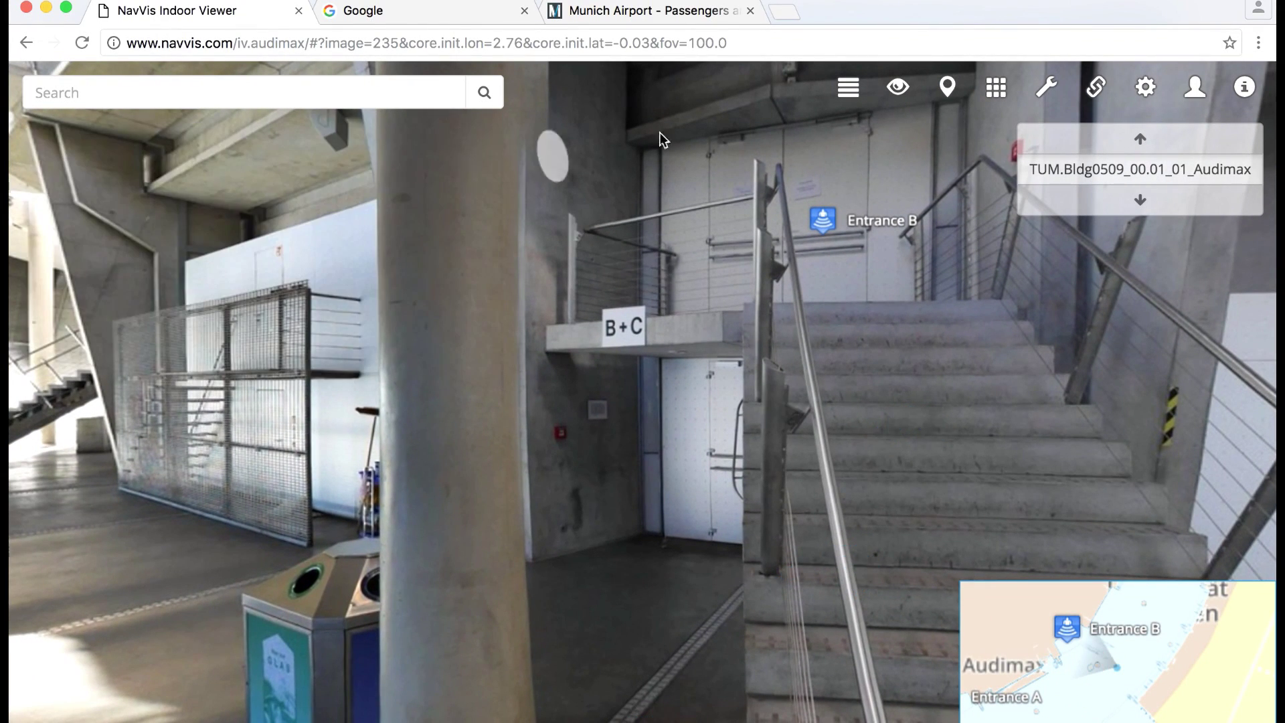
mouse_move(665, 135)
left_mouse_down()
mouse_move(872, 432)
mouse_move(942, 466)
left_mouse_up()
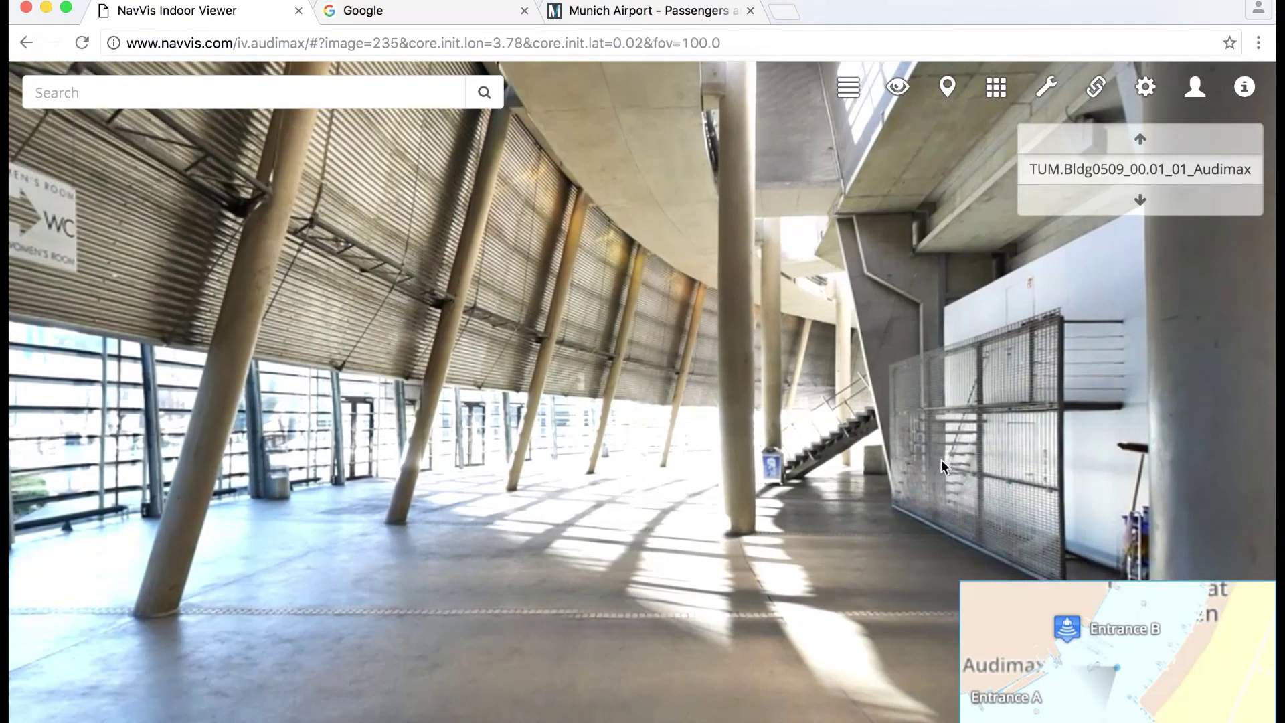
left_click(999, 96)
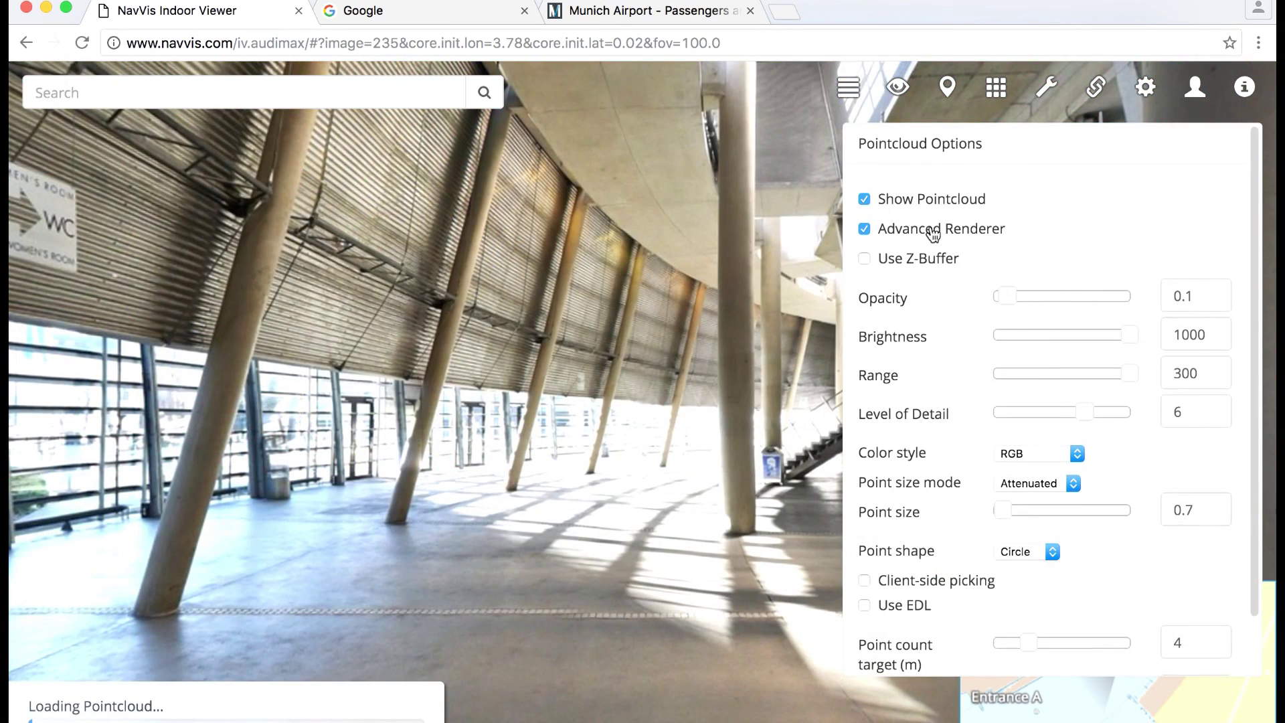
Set point cloud opacity to 1 and level of detail to 8, then move forward.
left_click_drag(1027, 290, 1140, 293)
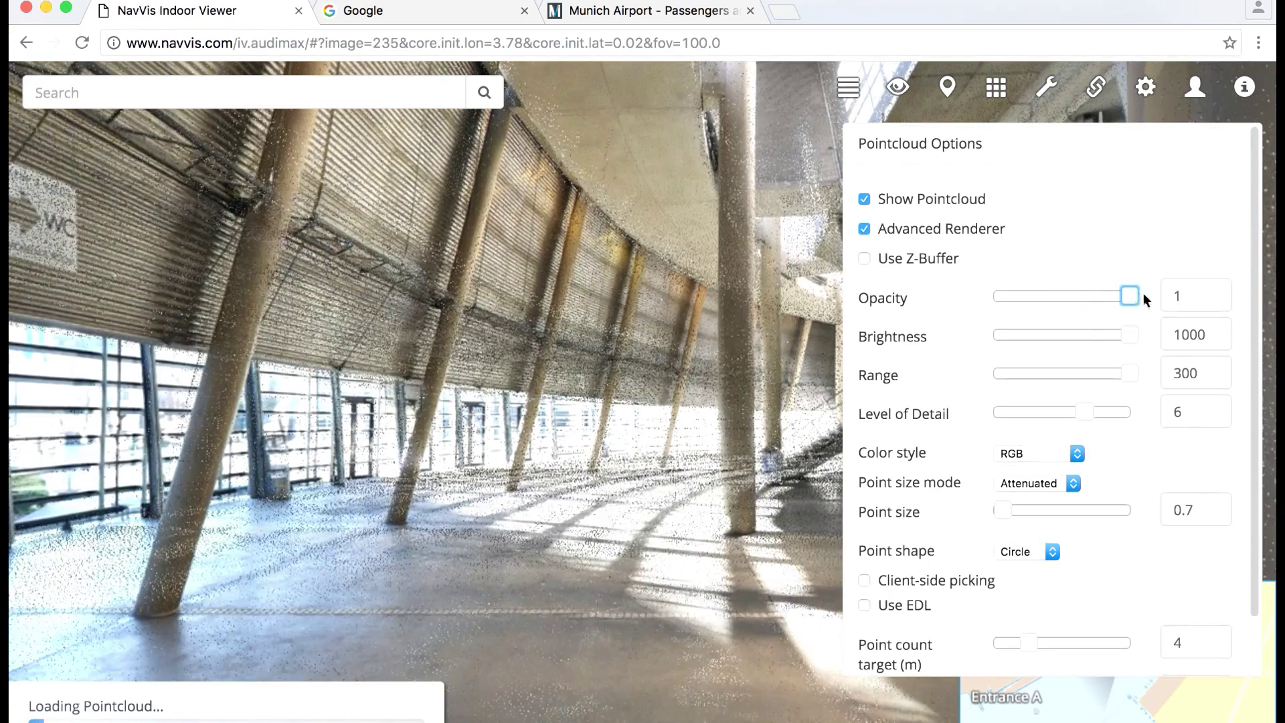
left_click_drag(1083, 410, 1138, 409)
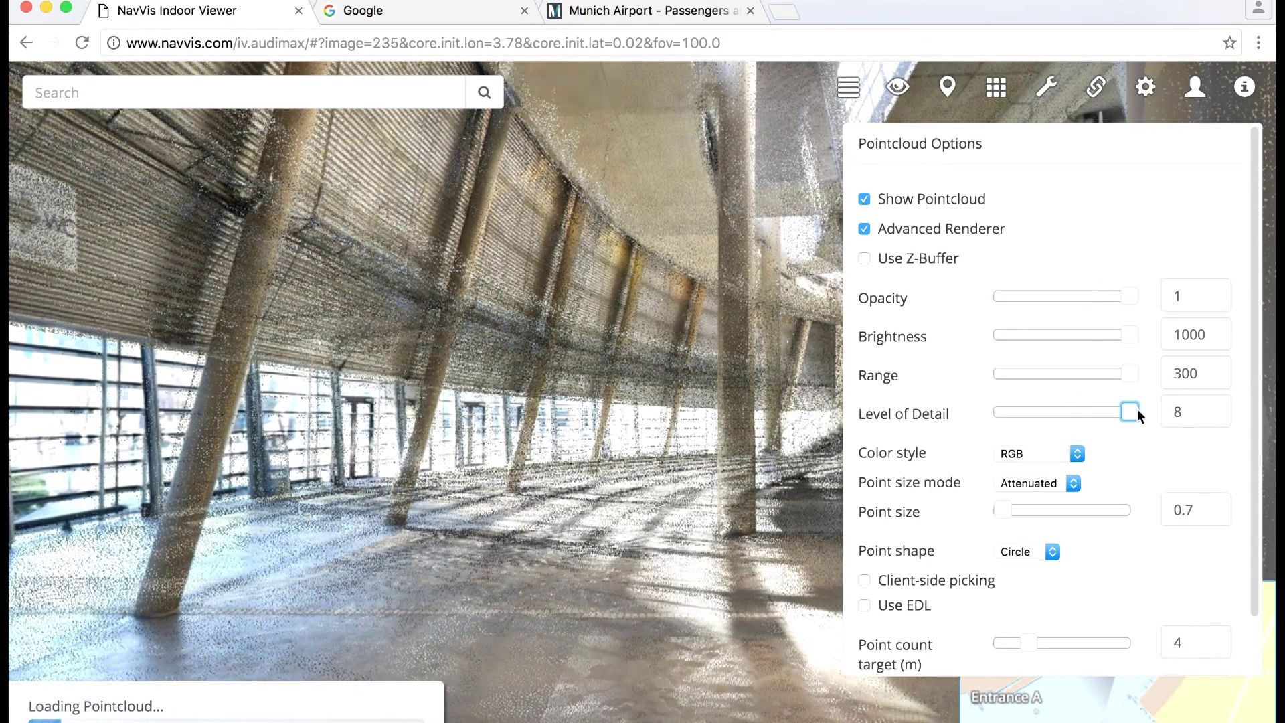
left_click(996, 93)
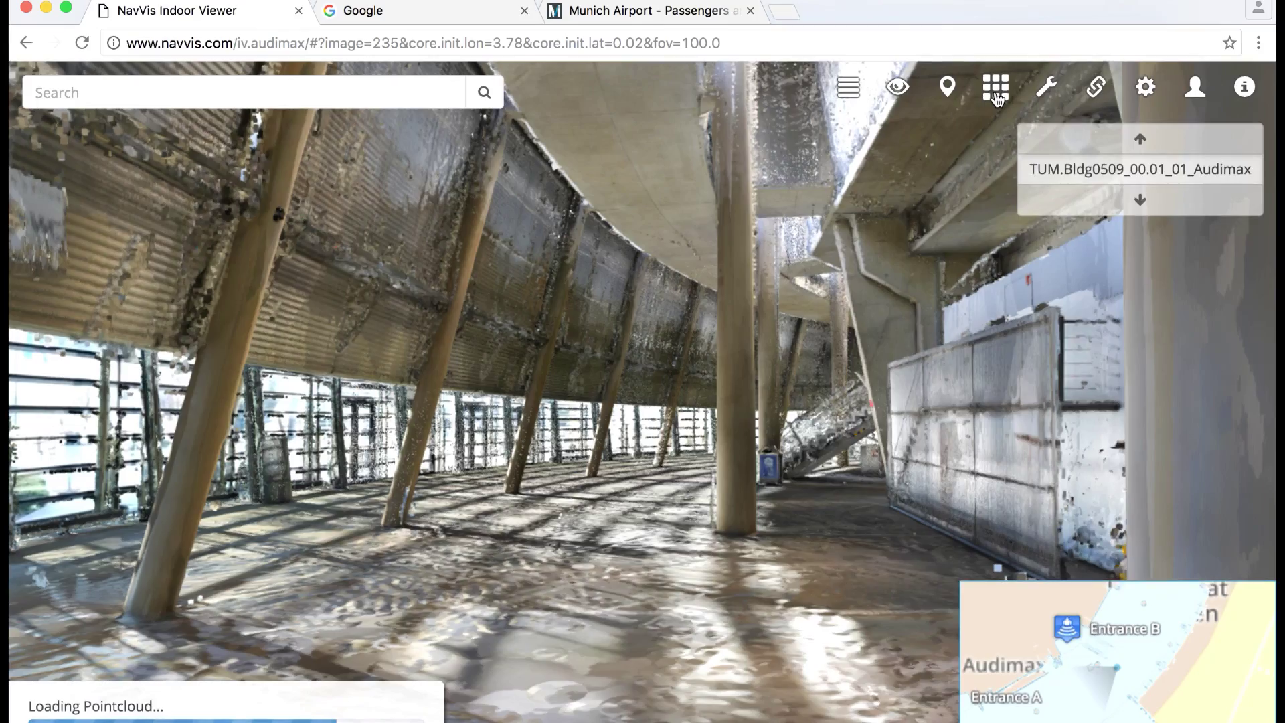
left_click(509, 589)
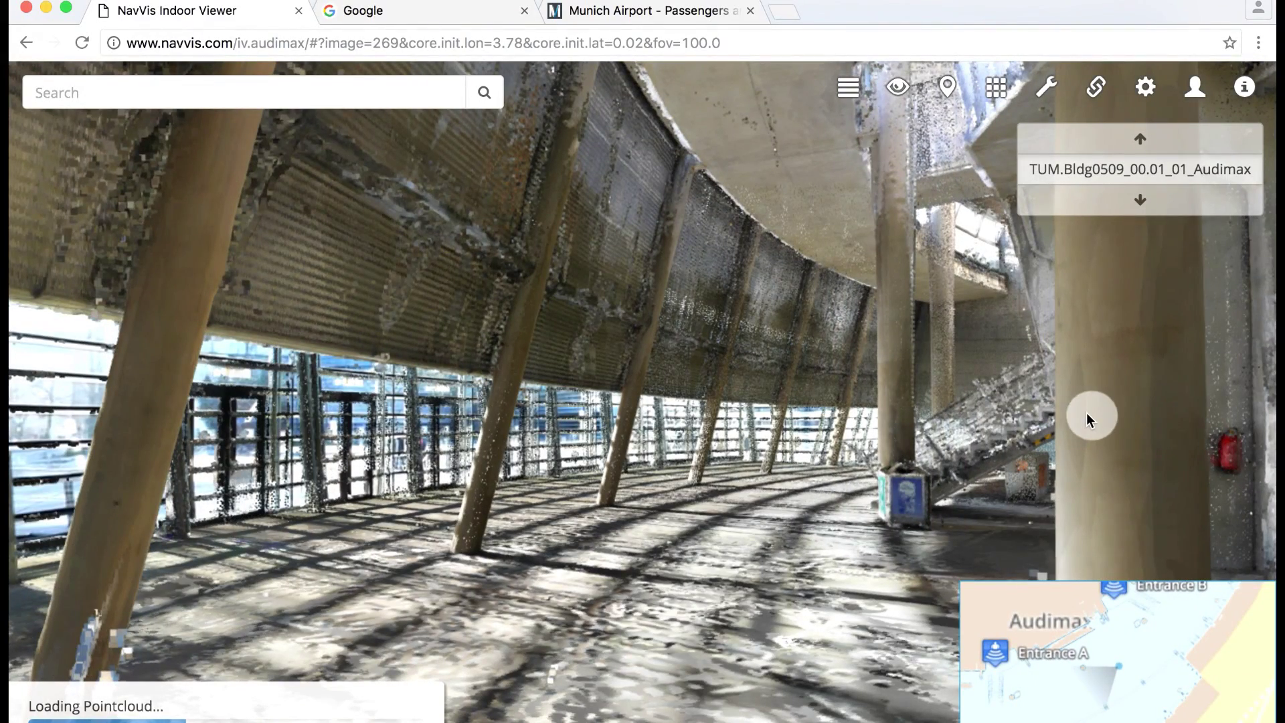
left_click_drag(704, 455, 843, 303)
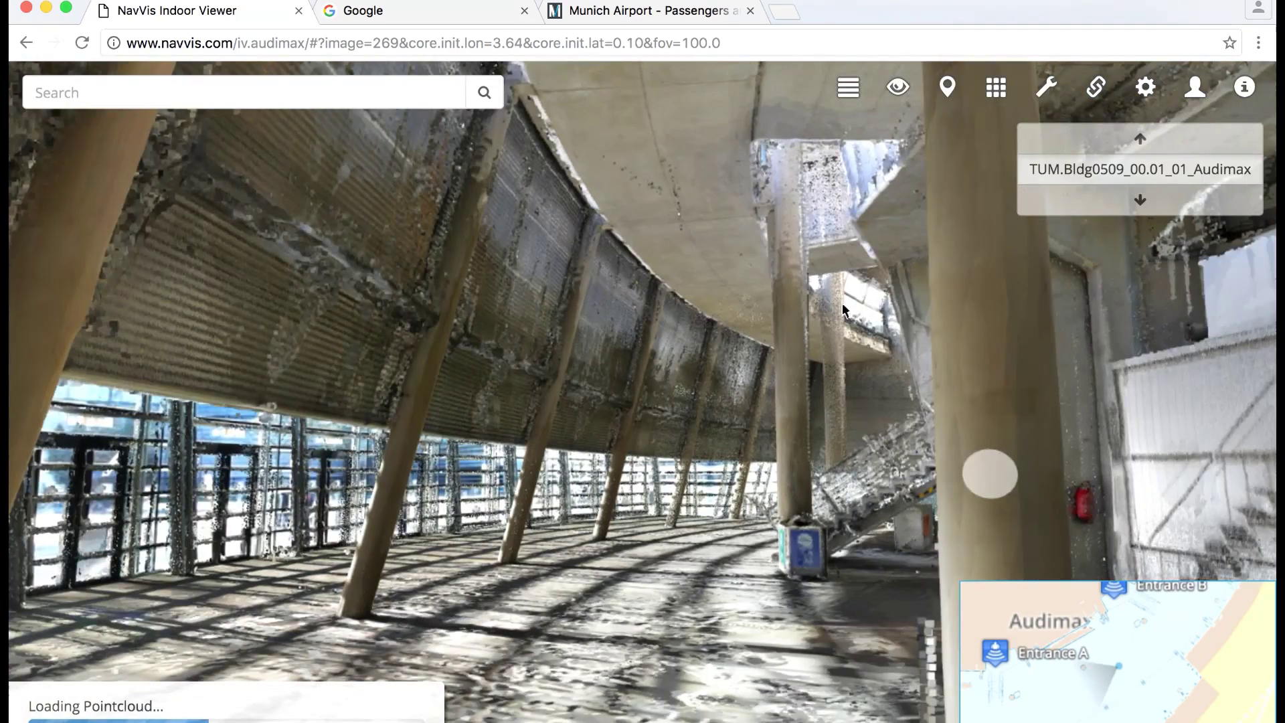
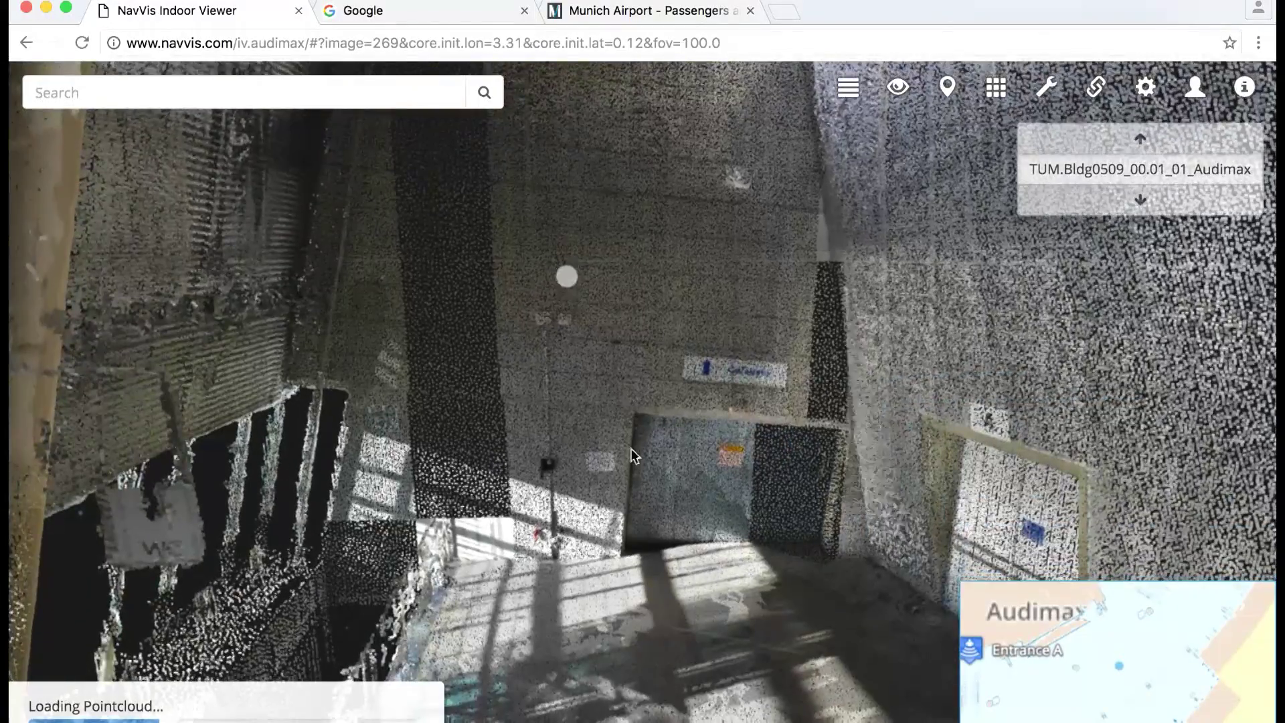
Move closer to the ribbed wall, face the door frame, and bring up the View panel.
left_click(632, 450)
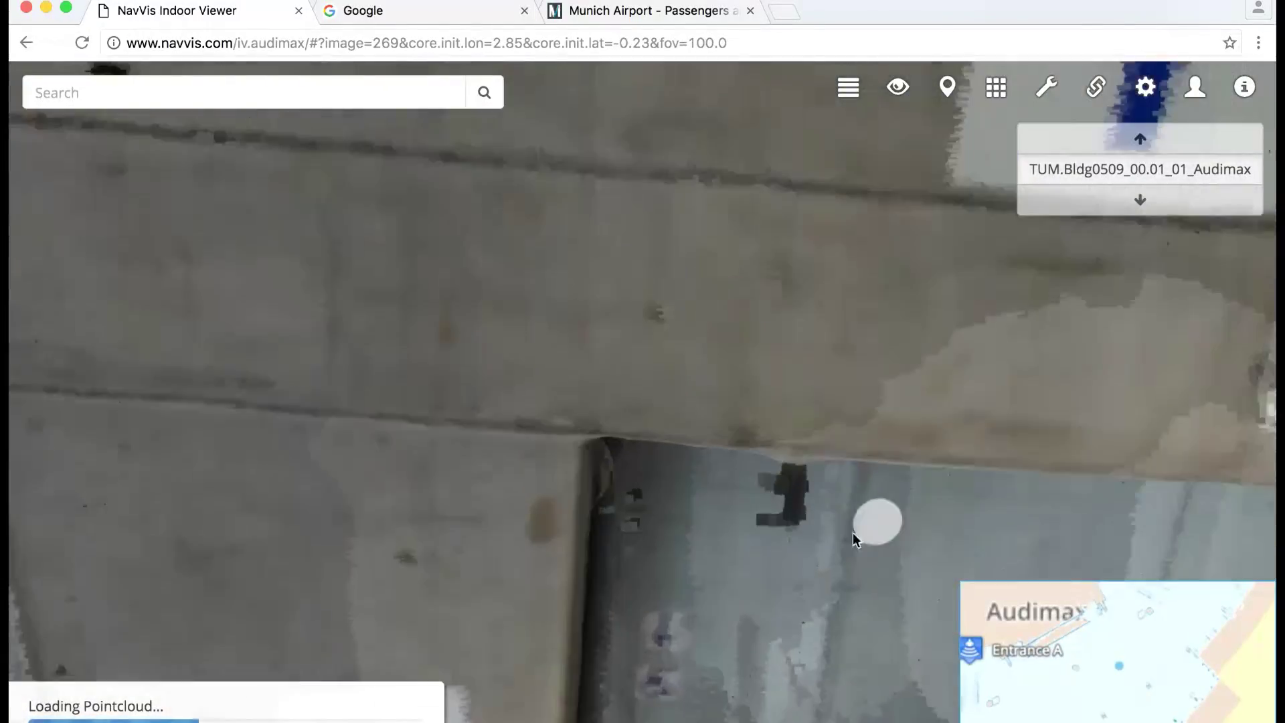
left_click_drag(853, 539, 251, 351)
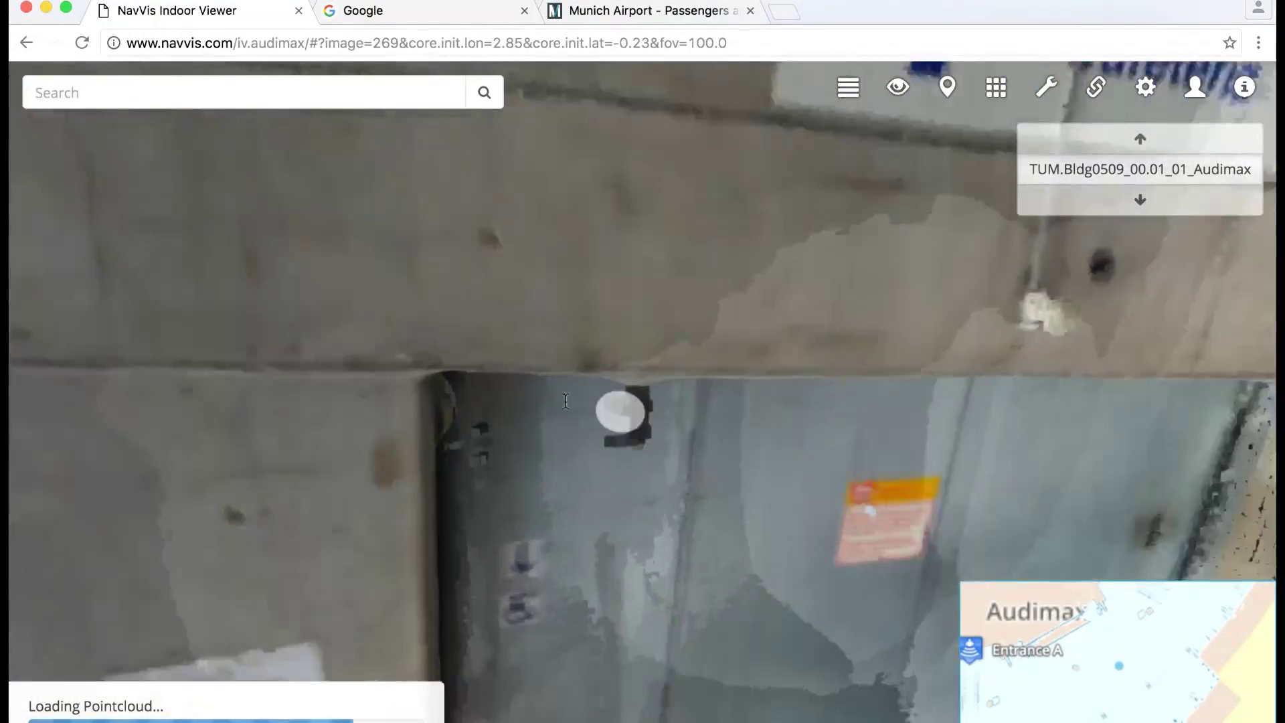
left_click(901, 91)
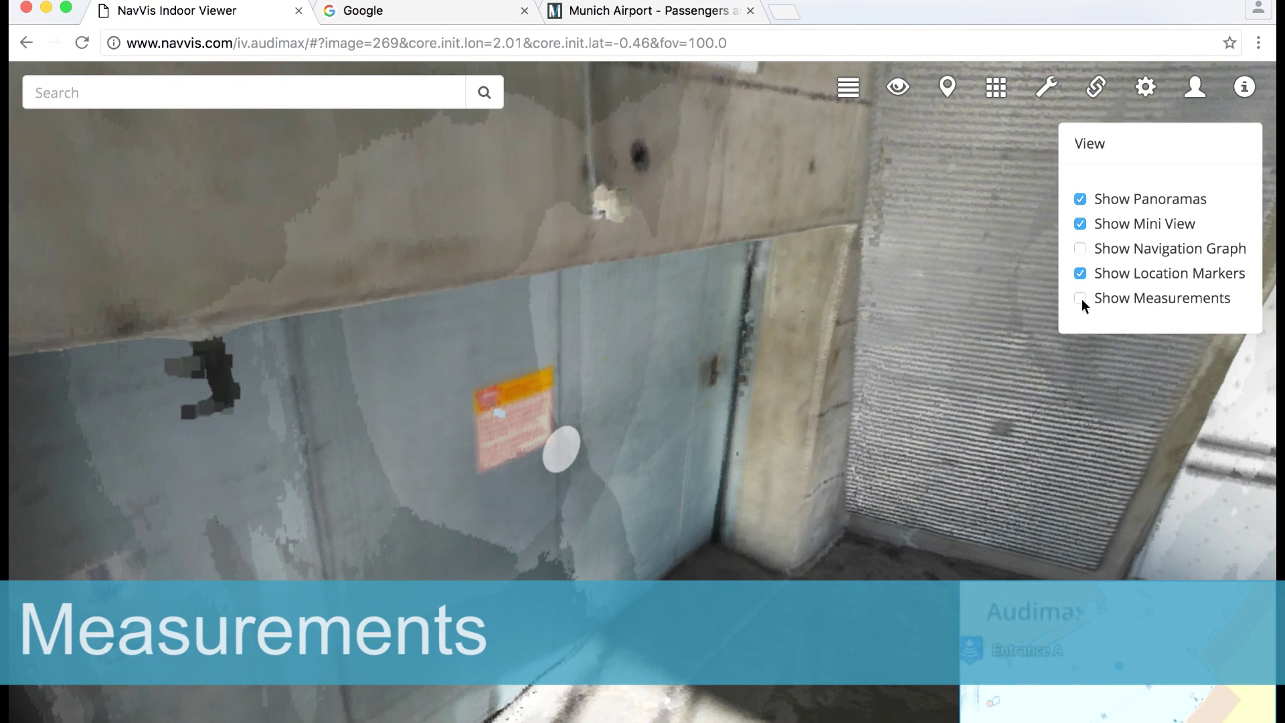
Turn on Show Measurements and measure the door frame from its top to the floor: 200 cm.
left_click(1080, 298)
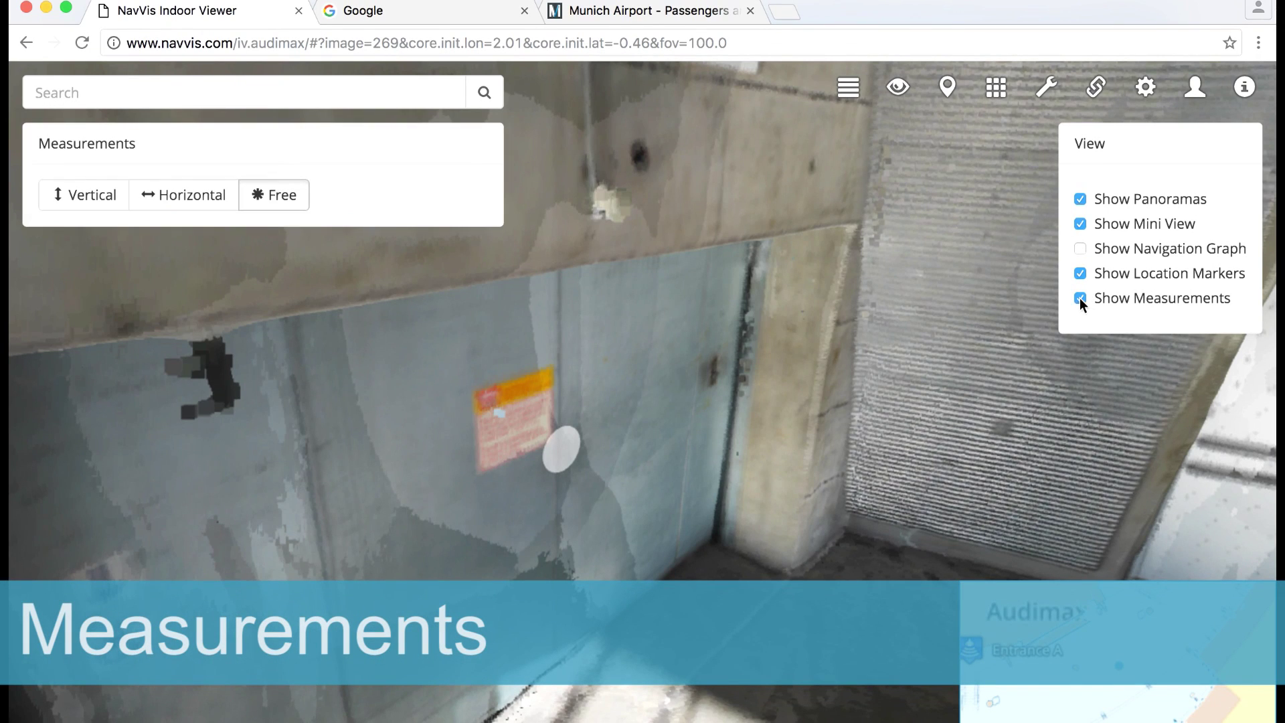
left_click(901, 91)
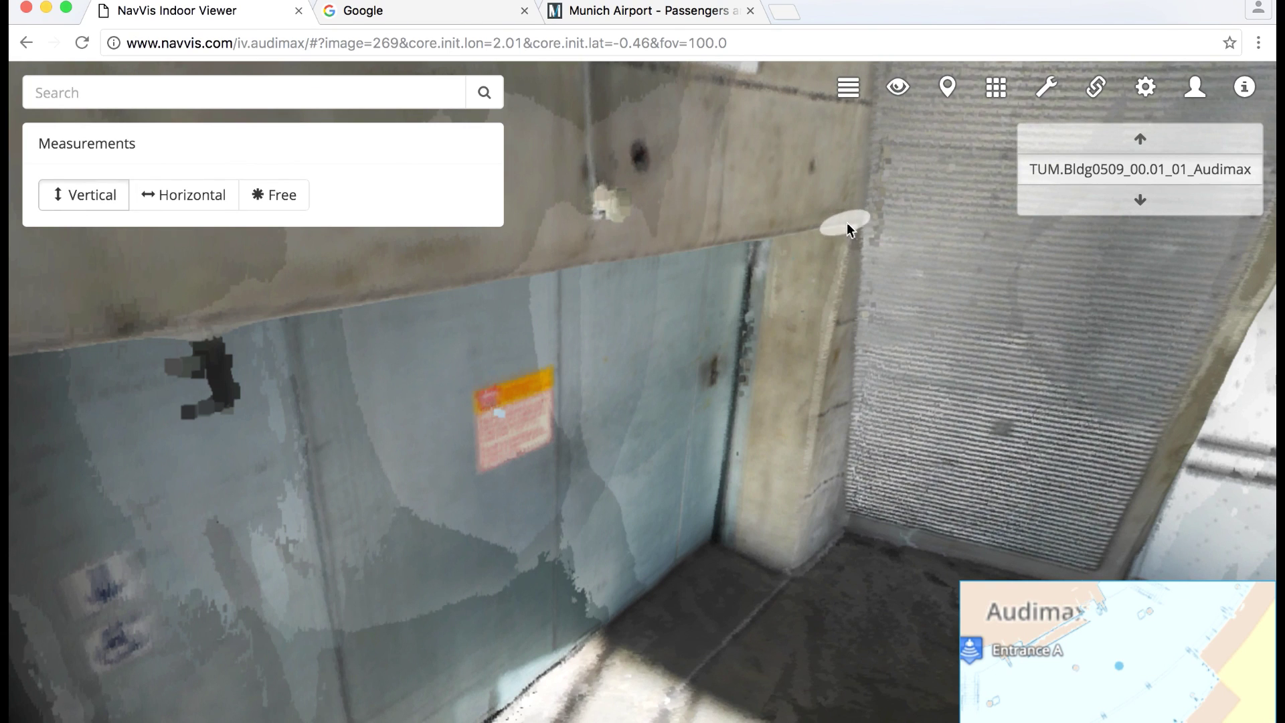
right_click(852, 227)
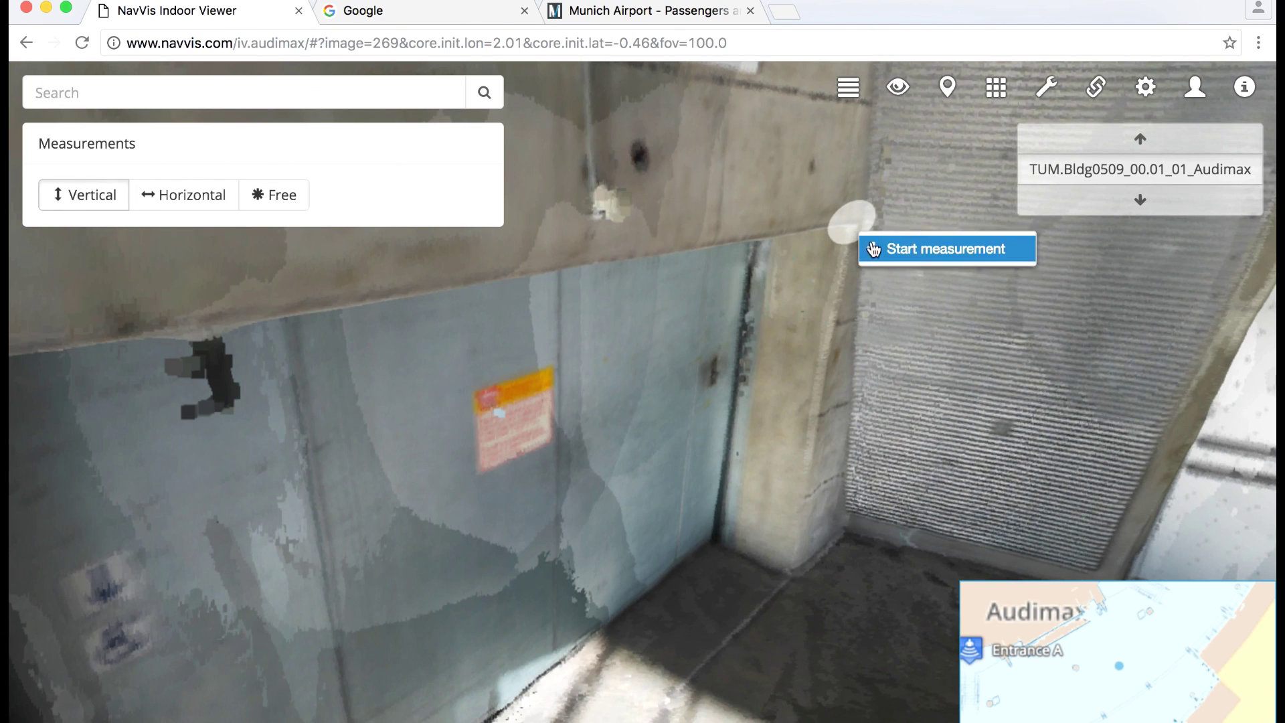
left_click(871, 240)
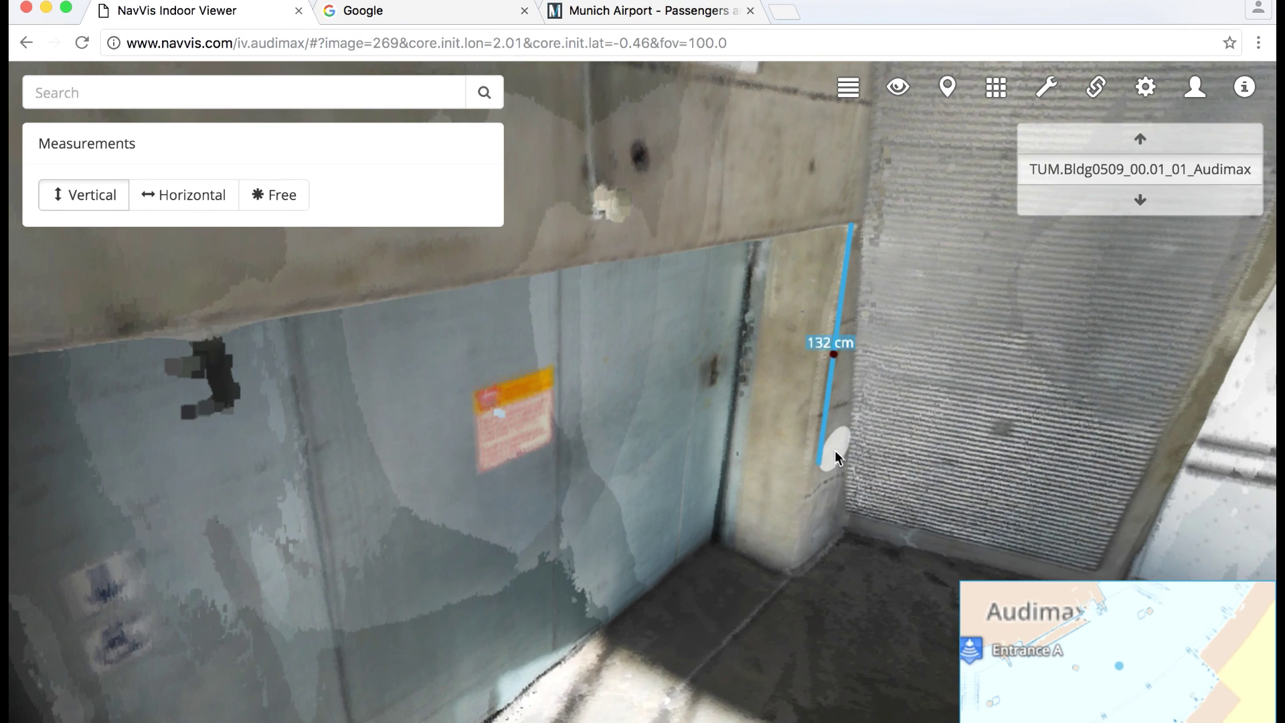
right_click(806, 562)
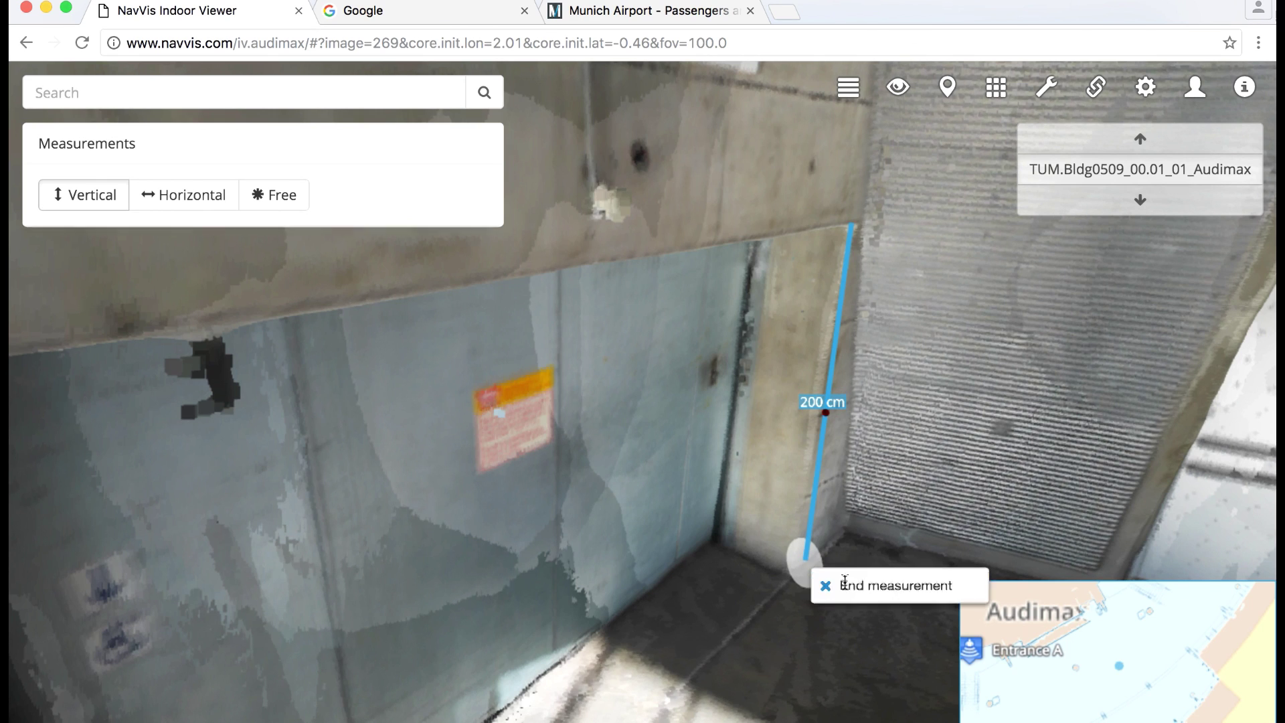
left_click(829, 585)
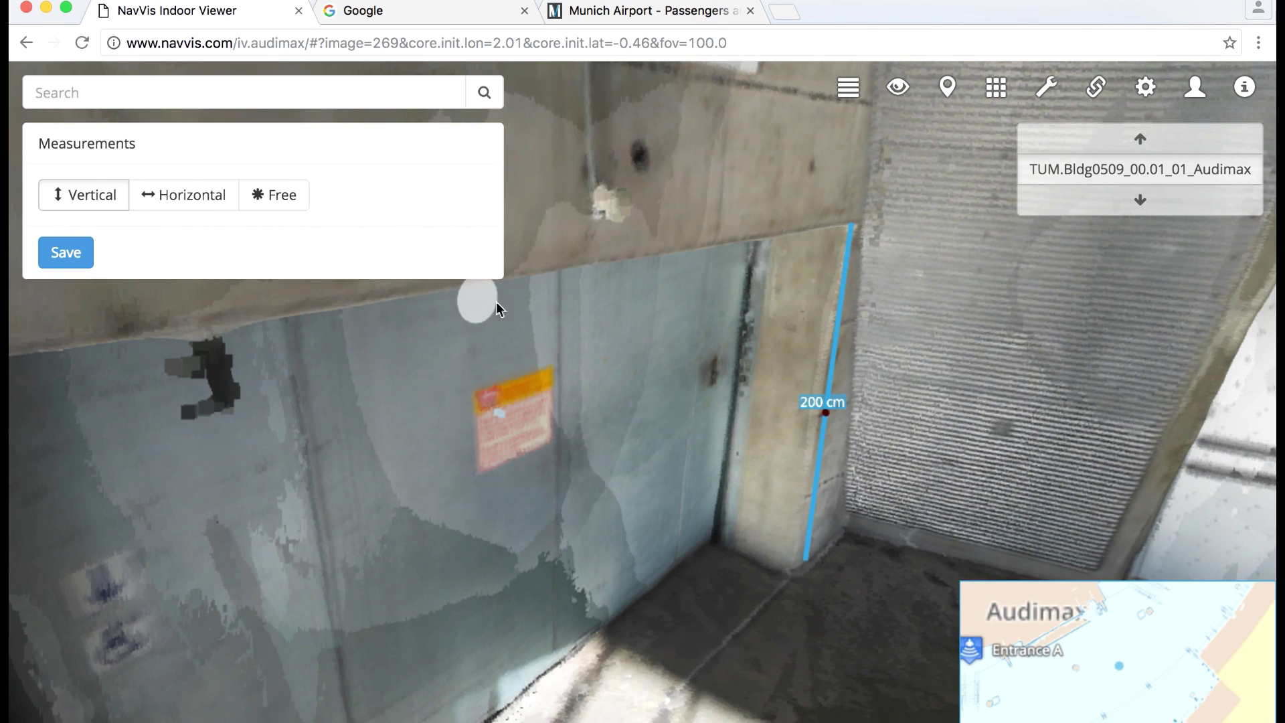
From a wider doorway viewpoint, save the 200 cm measurement and uncheck Show Measurements.
left_click(756, 504)
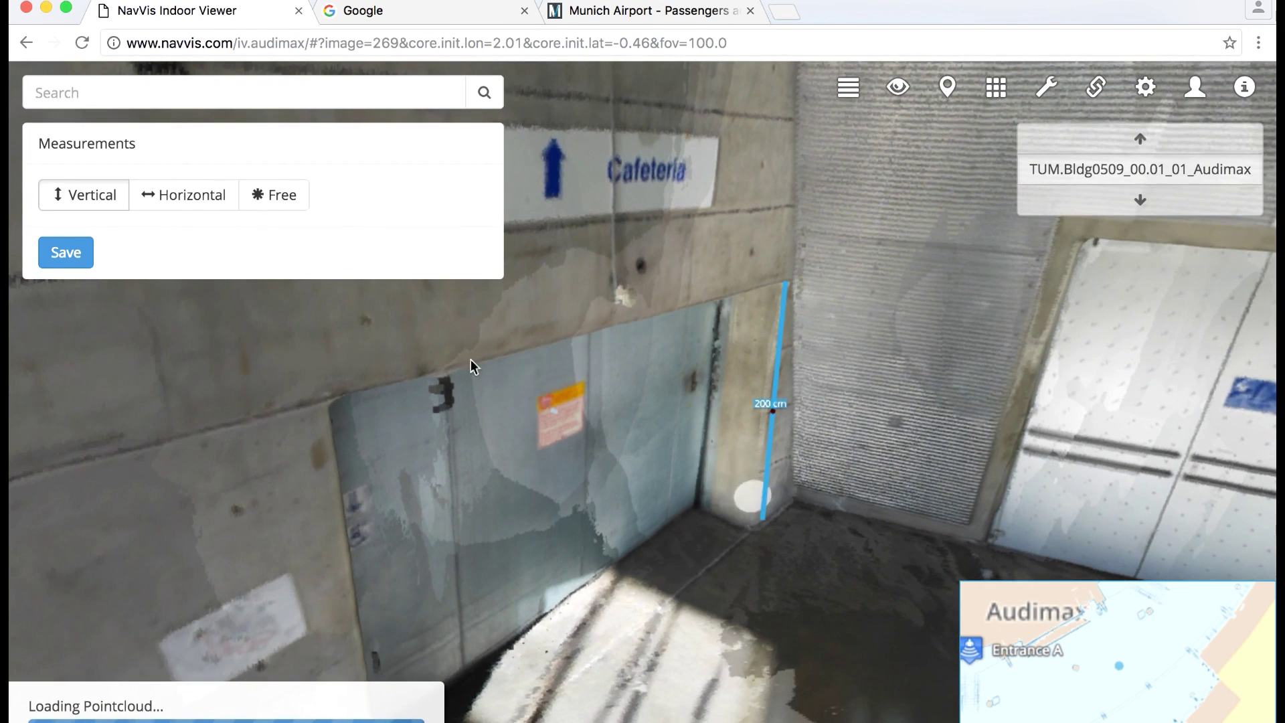
left_click(66, 253)
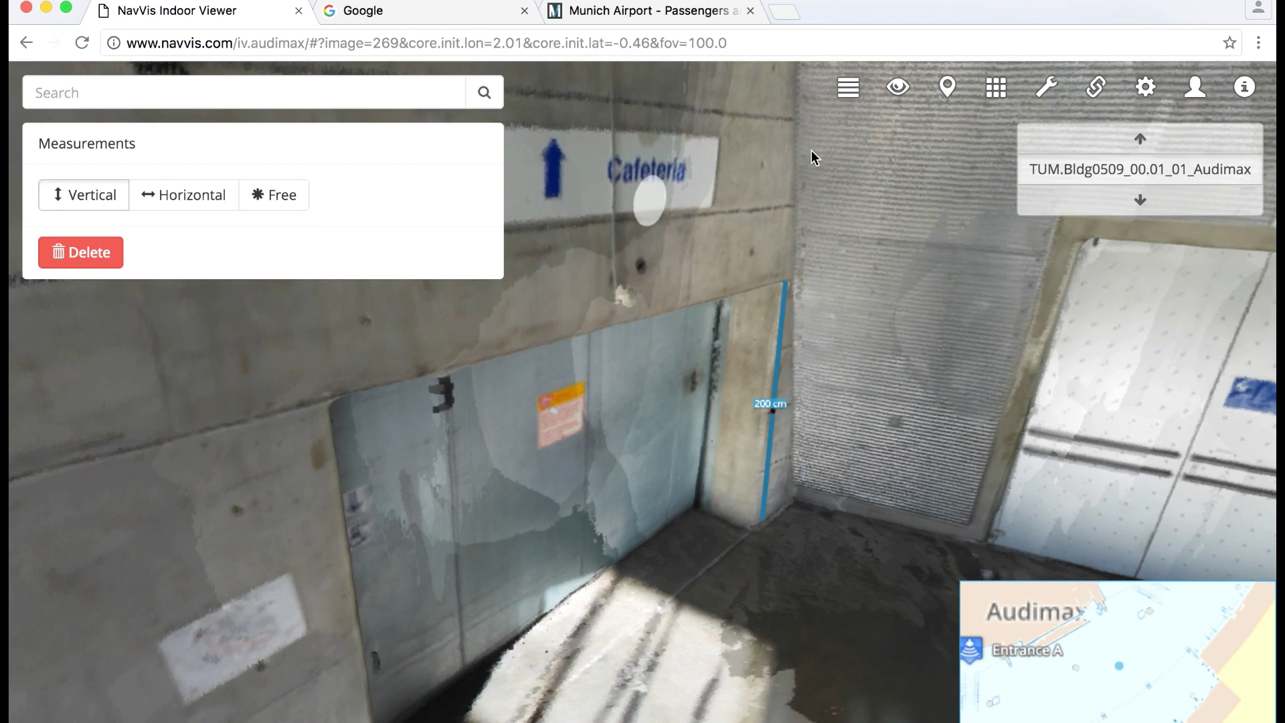
left_click(899, 89)
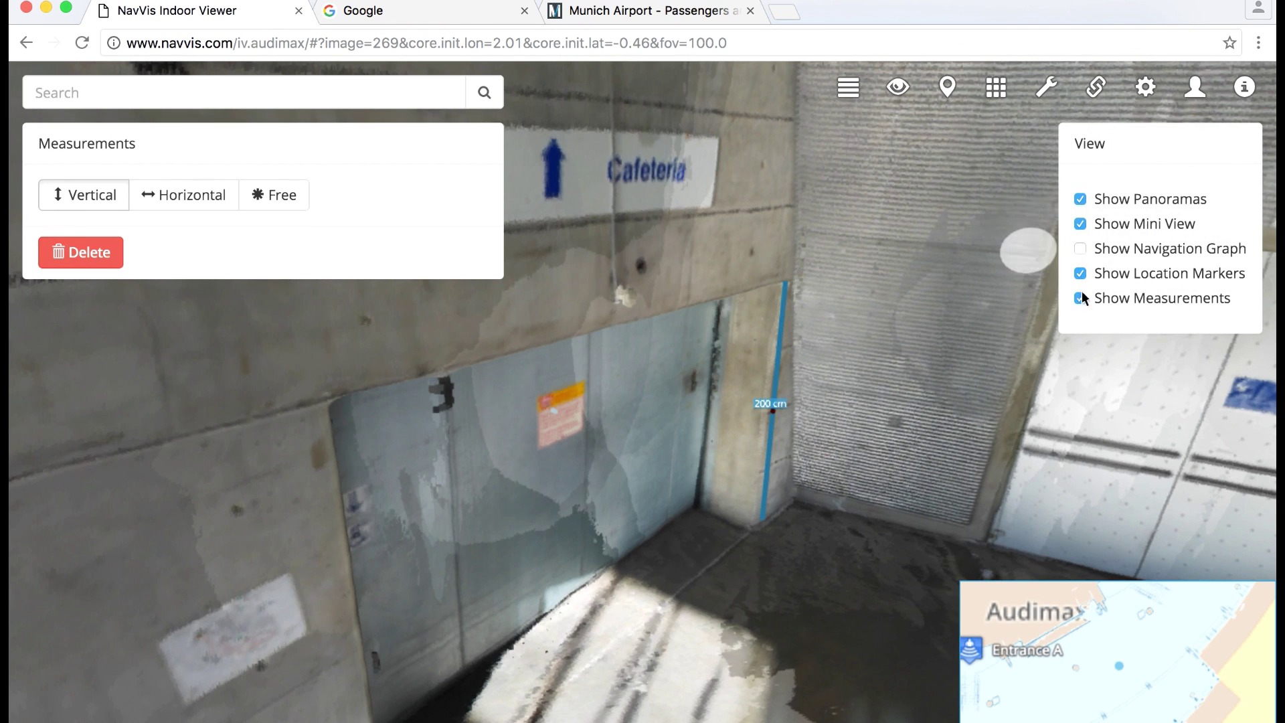
left_click(1081, 298)
Close the View panel and rotate the Audimax point-cloud overview to centre the building.
left_click(899, 90)
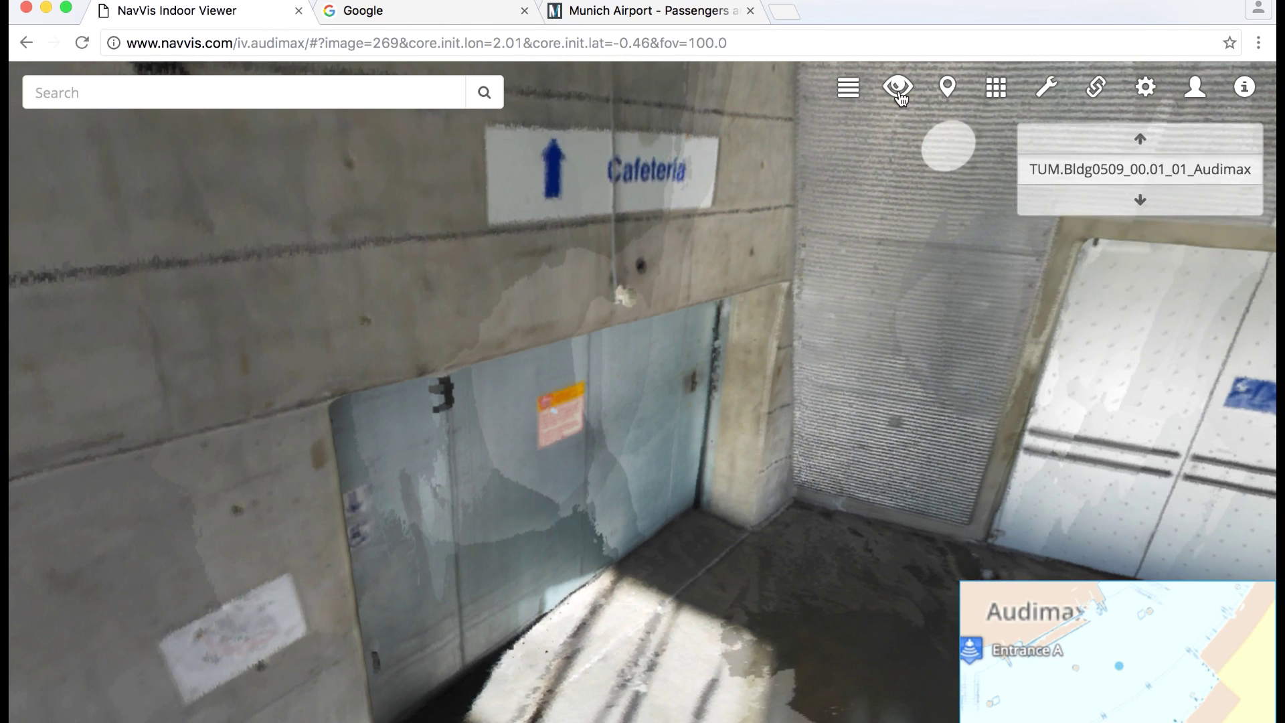
left_click(851, 229)
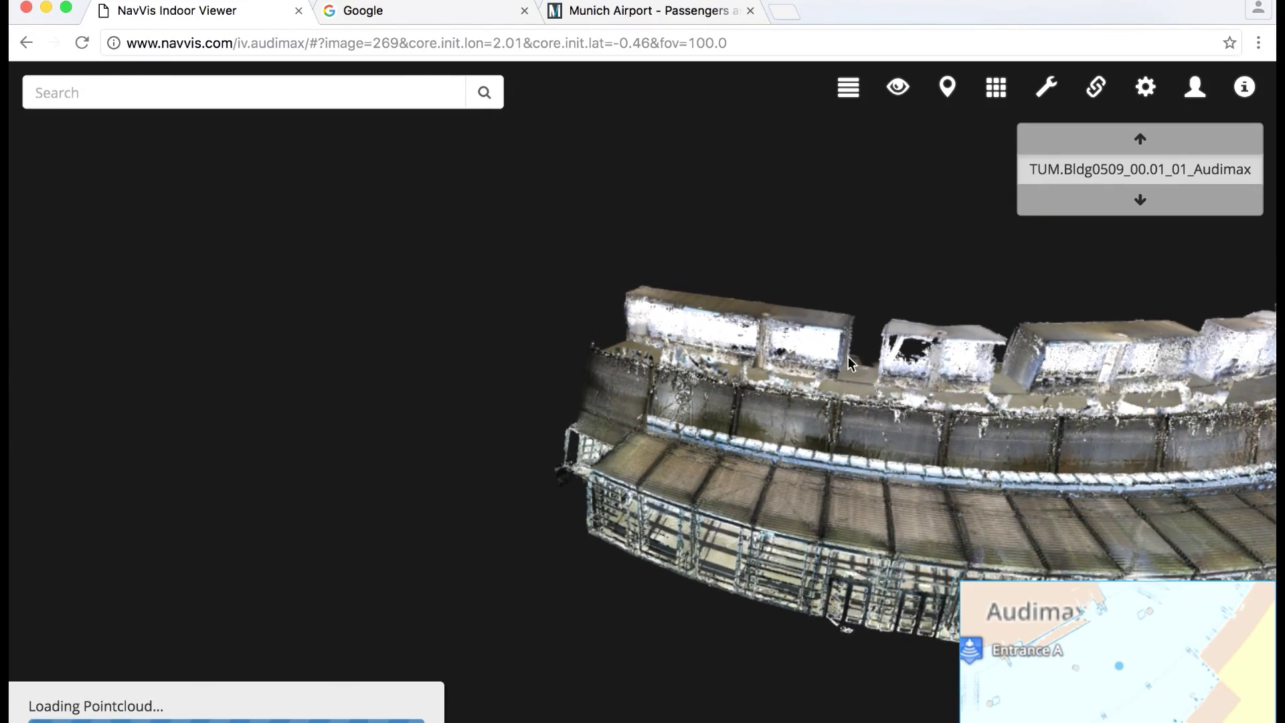
left_click_drag(911, 377, 581, 382)
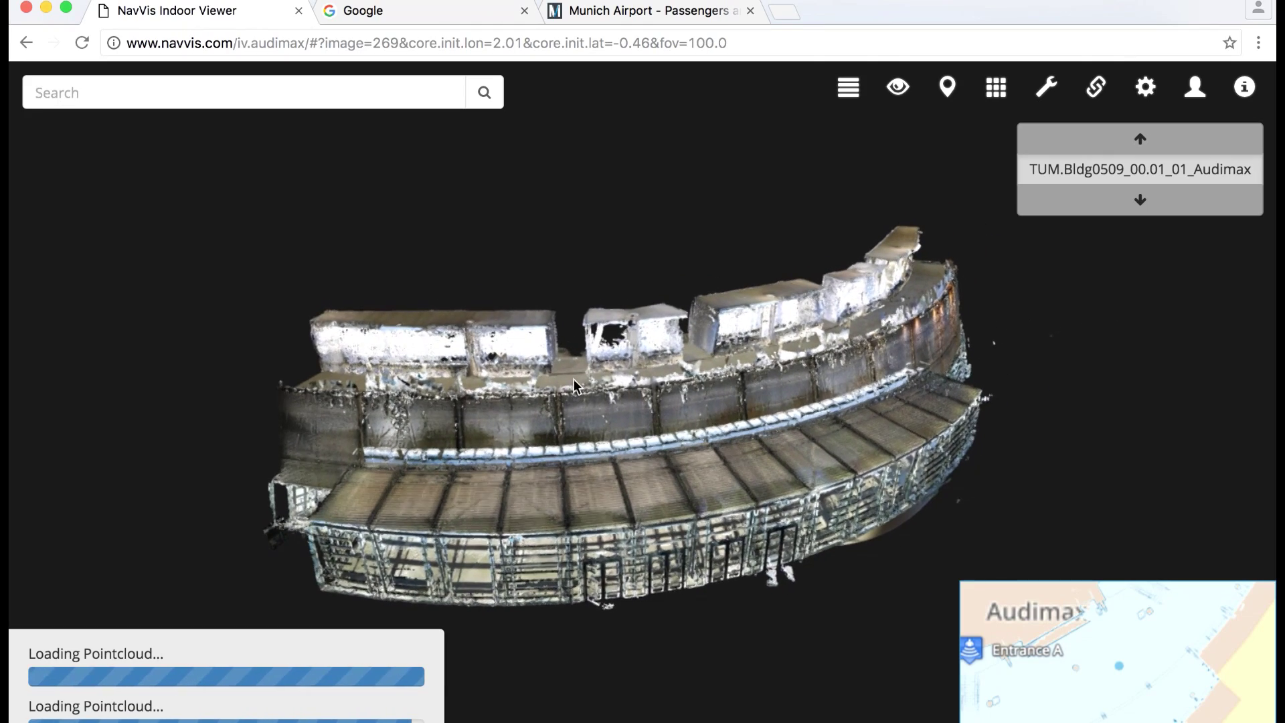